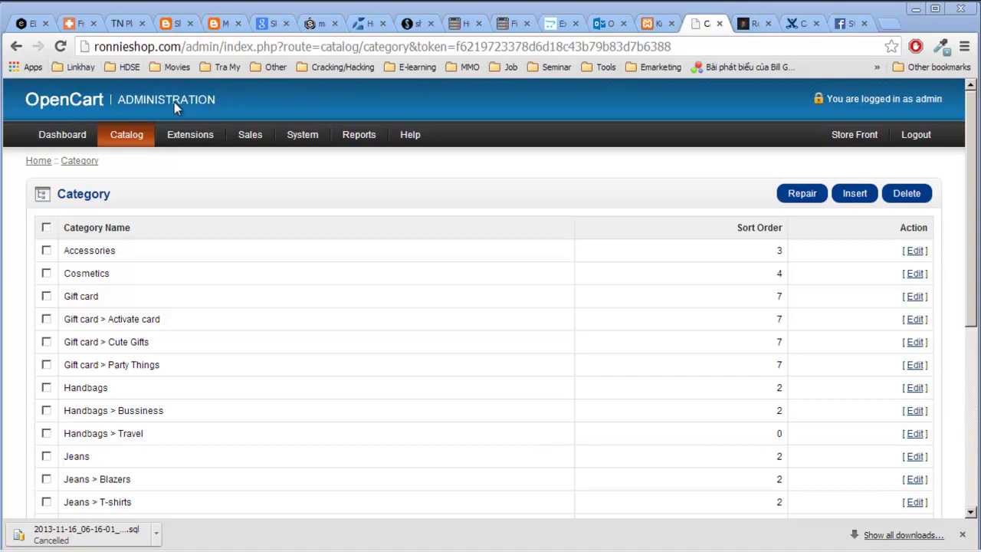
# Step: Open the catalog's category list and open the Accessories category for editing
pyautogui.moveTo(140, 141)
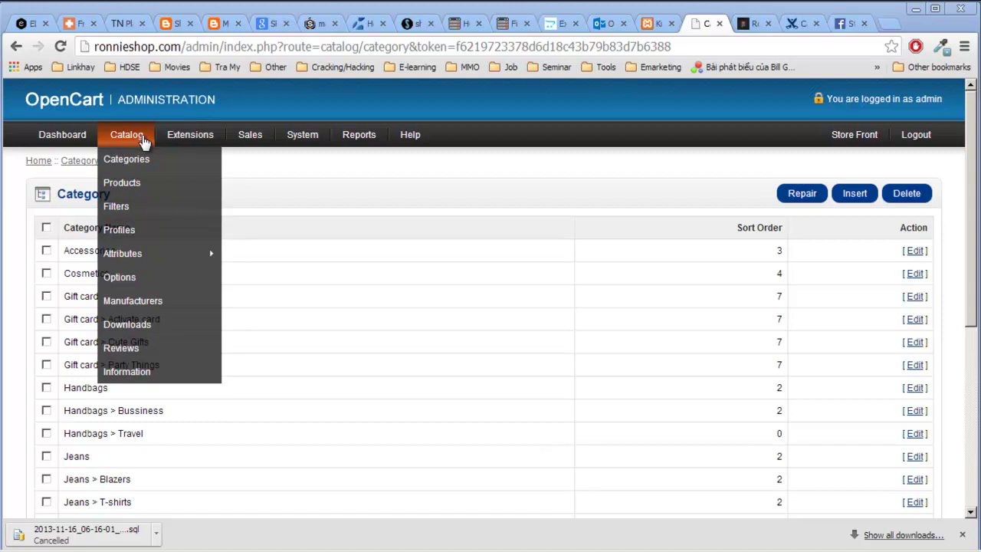
pyautogui.click(157, 162)
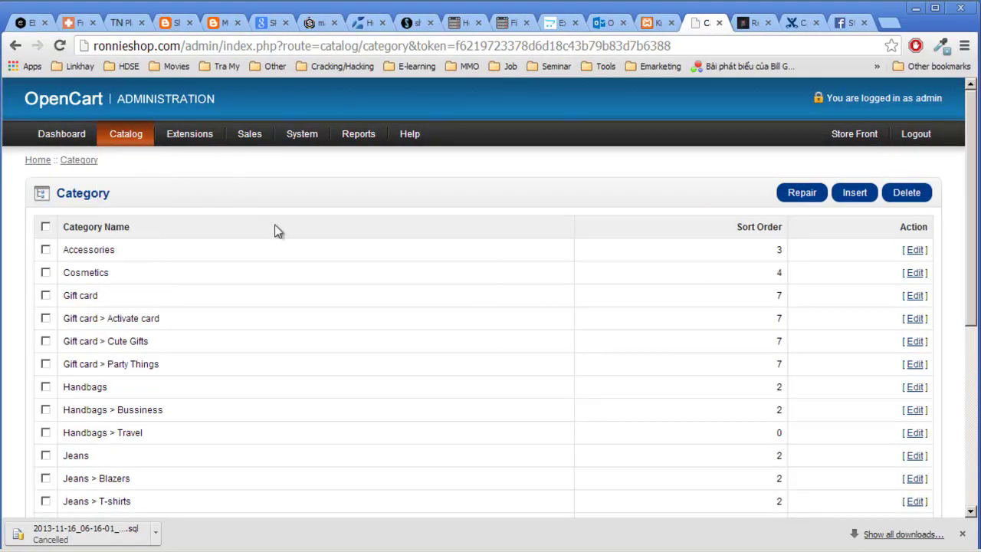
pyautogui.scroll(-1, 264, 222)
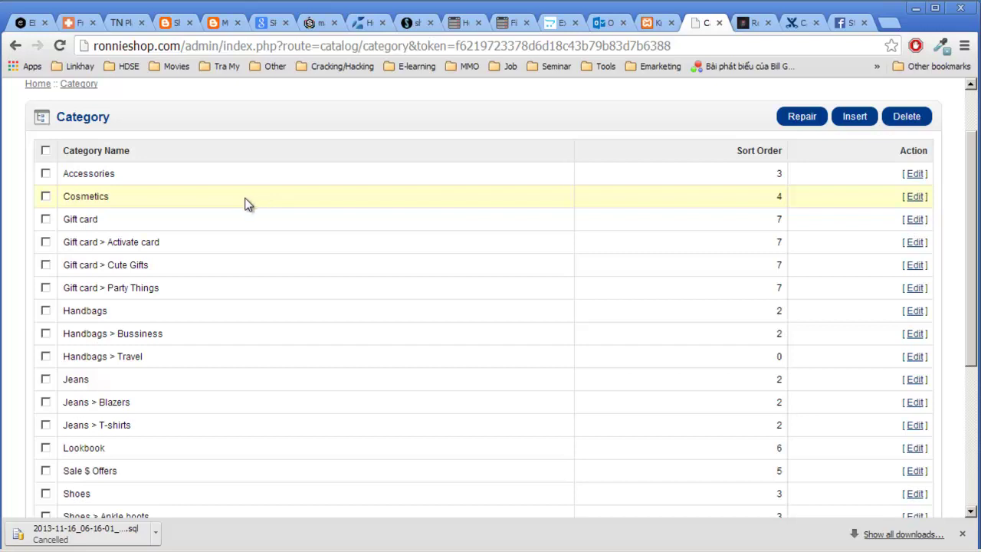
pyautogui.scroll(-1, 249, 203)
pyautogui.scroll(1, 56, 110)
pyautogui.click(915, 174)
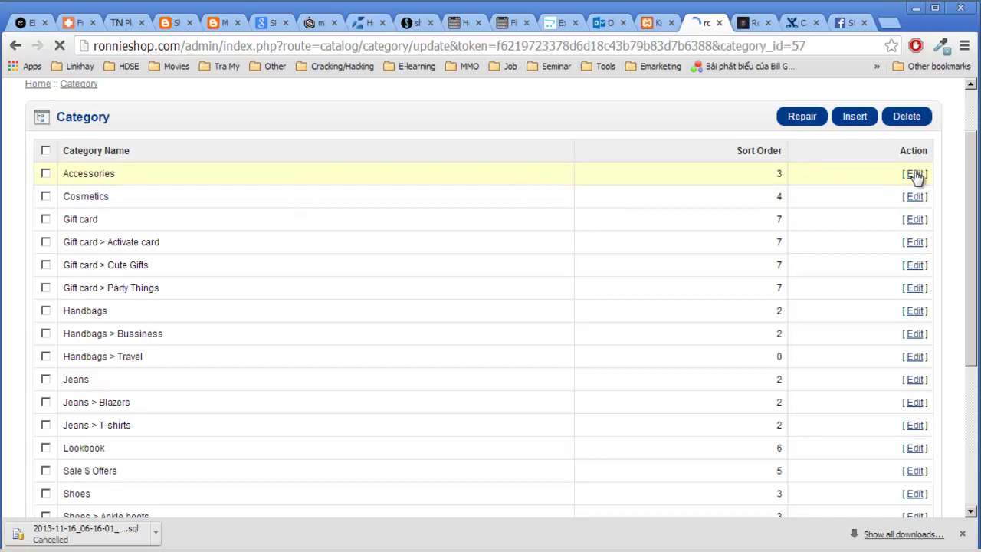
pyautogui.scroll(-1, 841, 287)
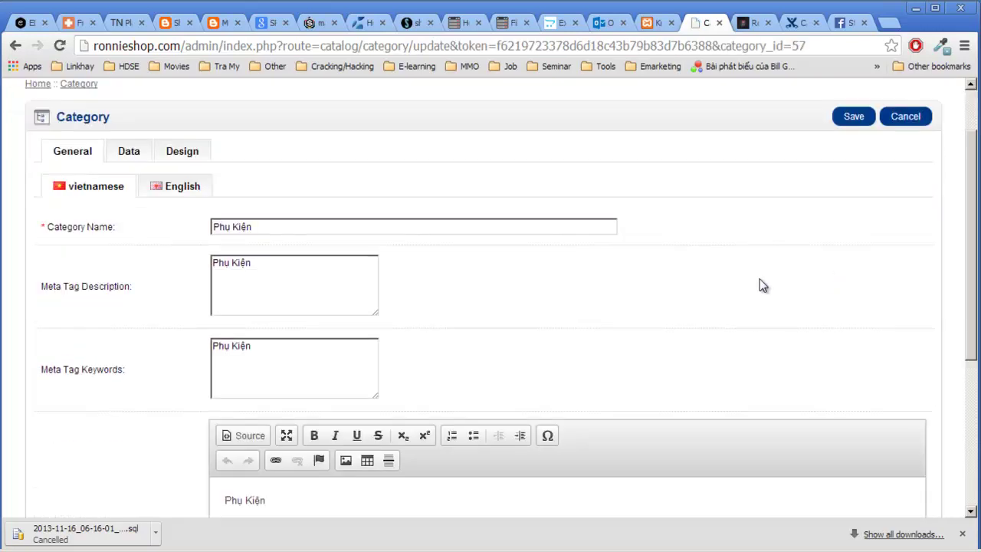
# Step: Review the Accessories category's design settings and compare its Vietnamese and English general details
pyautogui.click(173, 153)
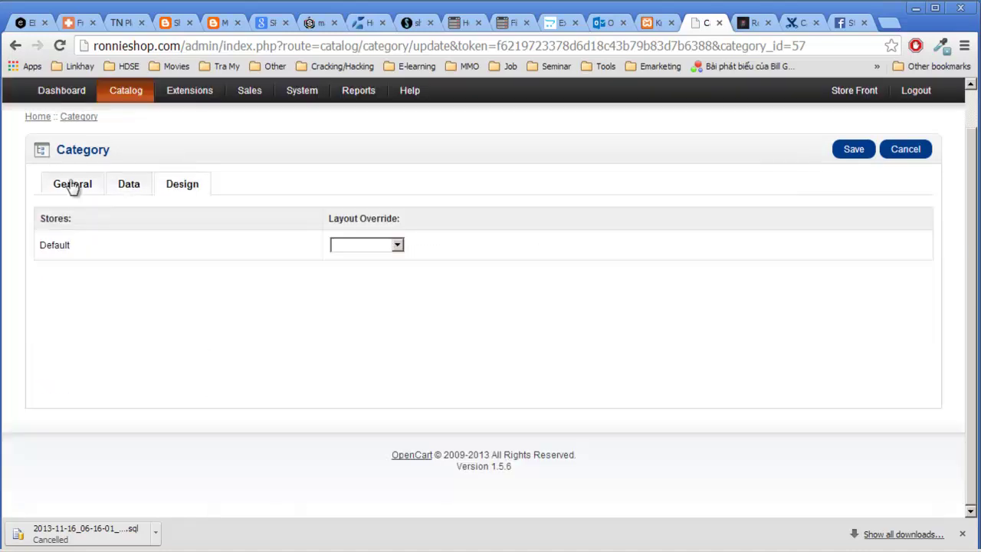
pyautogui.click(72, 187)
pyautogui.click(172, 152)
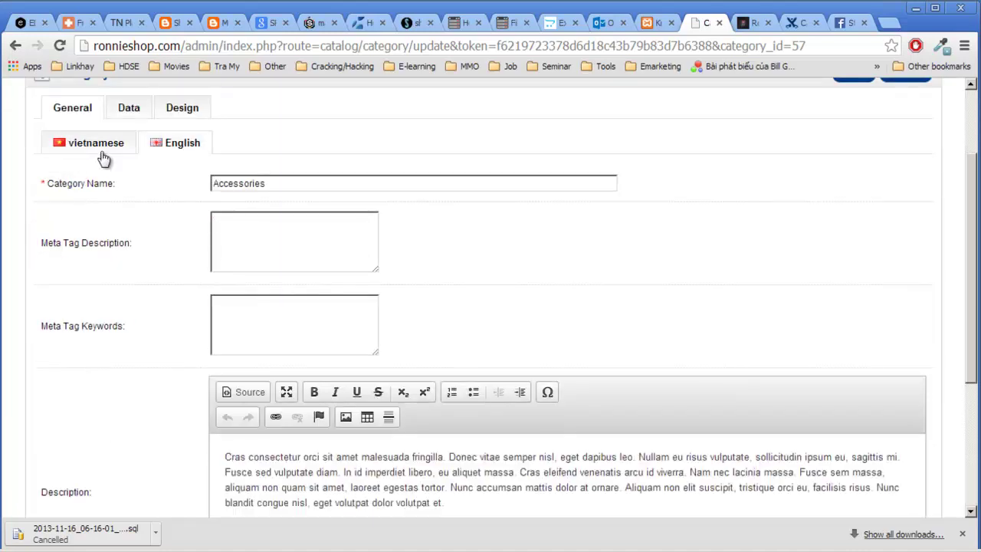
pyautogui.click(103, 153)
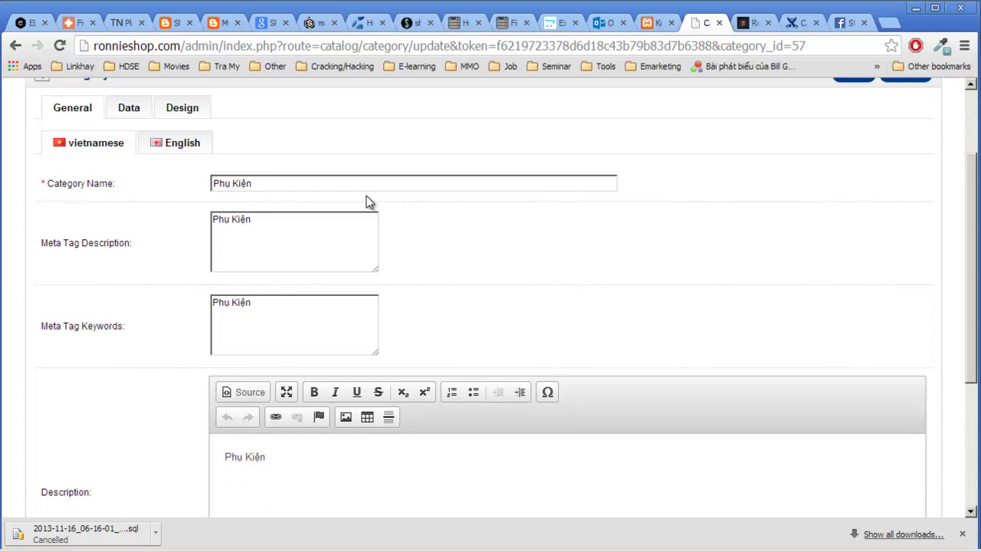
pyautogui.click(175, 150)
pyautogui.click(115, 151)
pyautogui.click(158, 148)
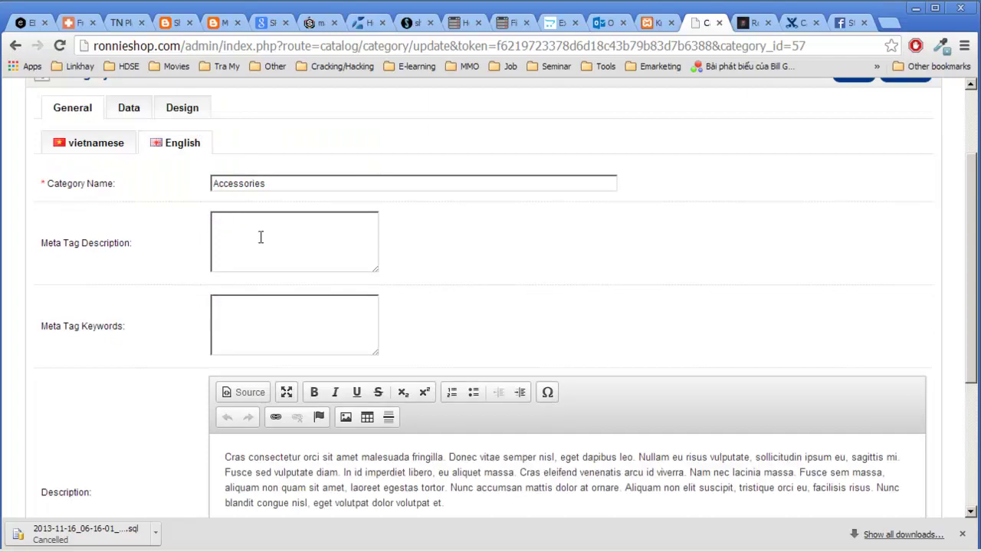
pyautogui.click(100, 145)
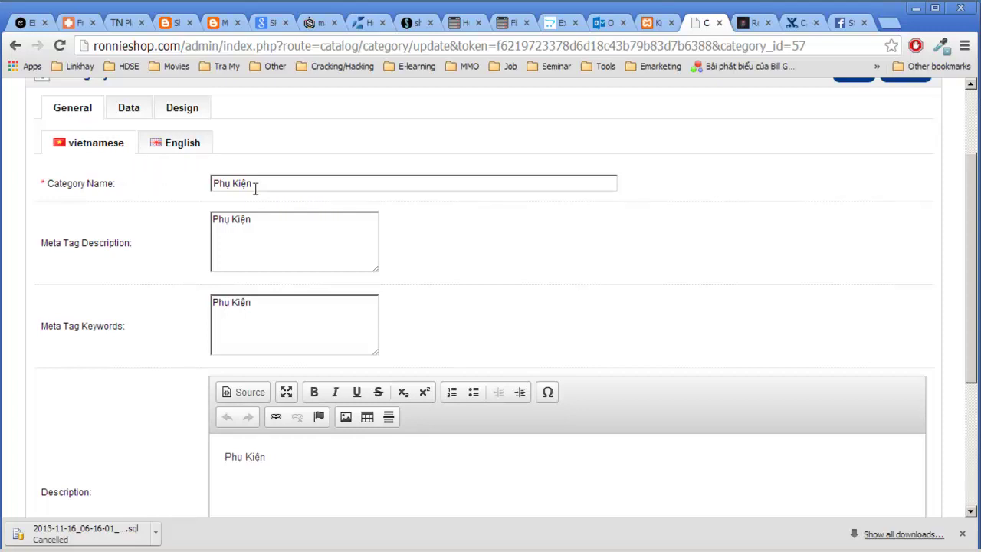
# Step: Examine the Vietnamese category name, meta tag description and meta tag keywords of the Accessories category
pyautogui.click(302, 235)
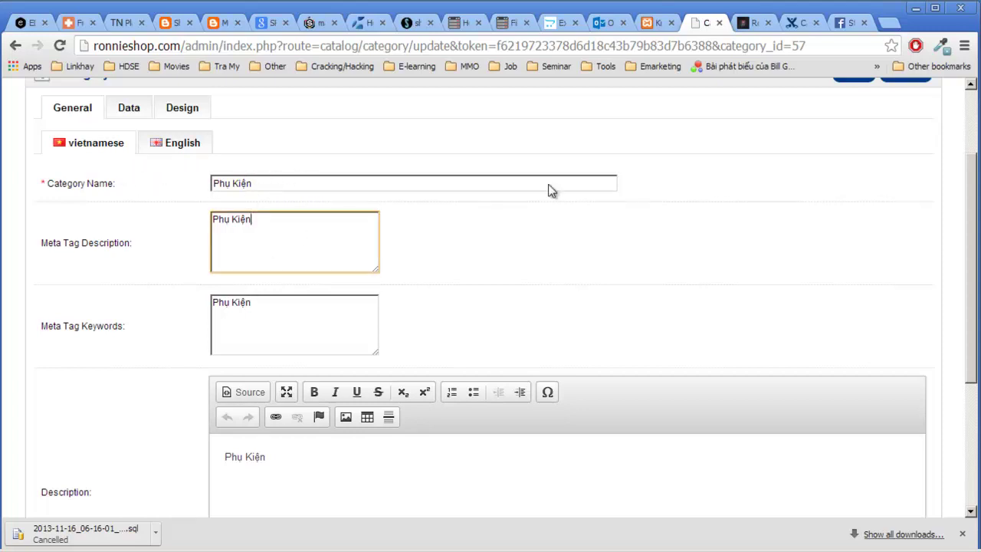
pyautogui.scroll(1, 383, 170)
pyautogui.scroll(-1, 357, 232)
pyautogui.click(74, 113)
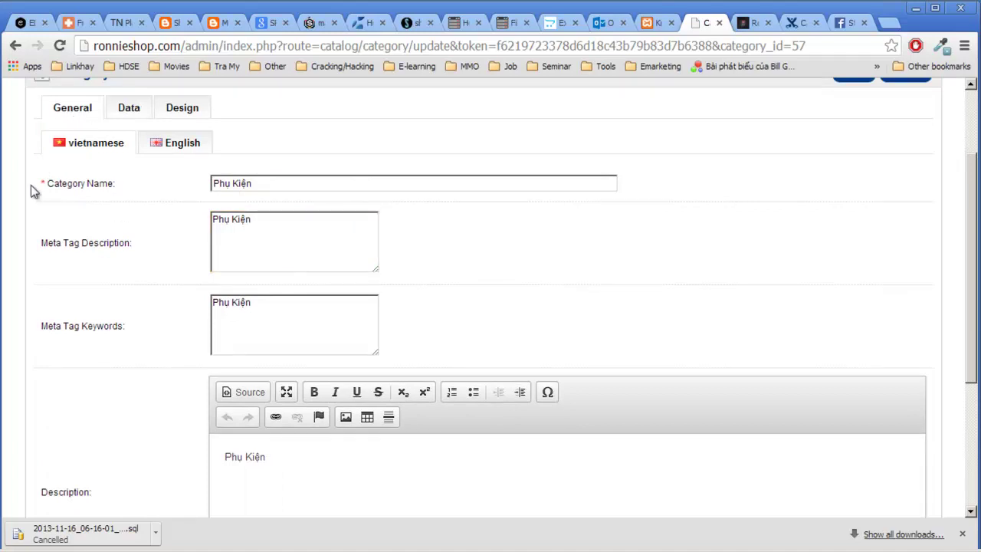
pyautogui.moveTo(292, 184); pyautogui.dragTo(186, 183)
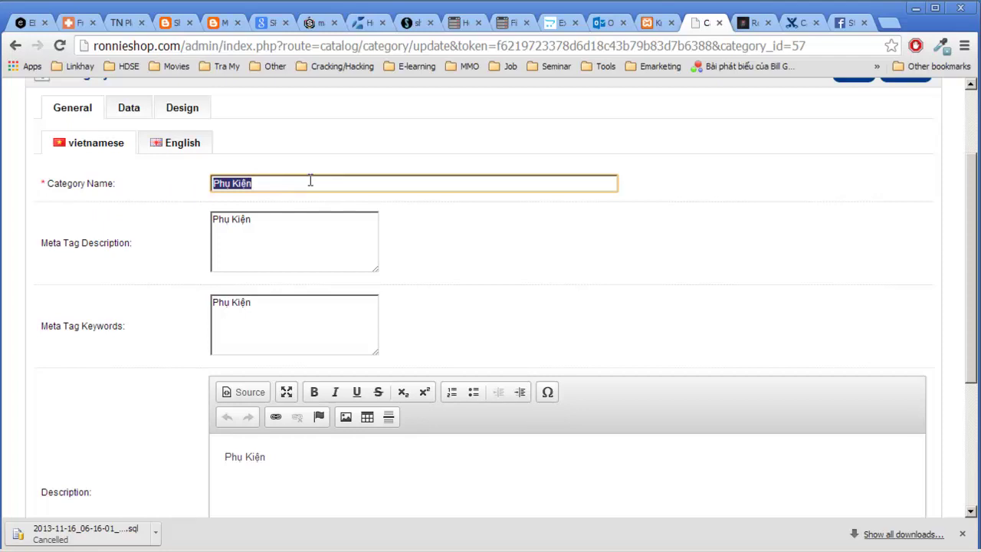
pyautogui.scroll(-1, 329, 190)
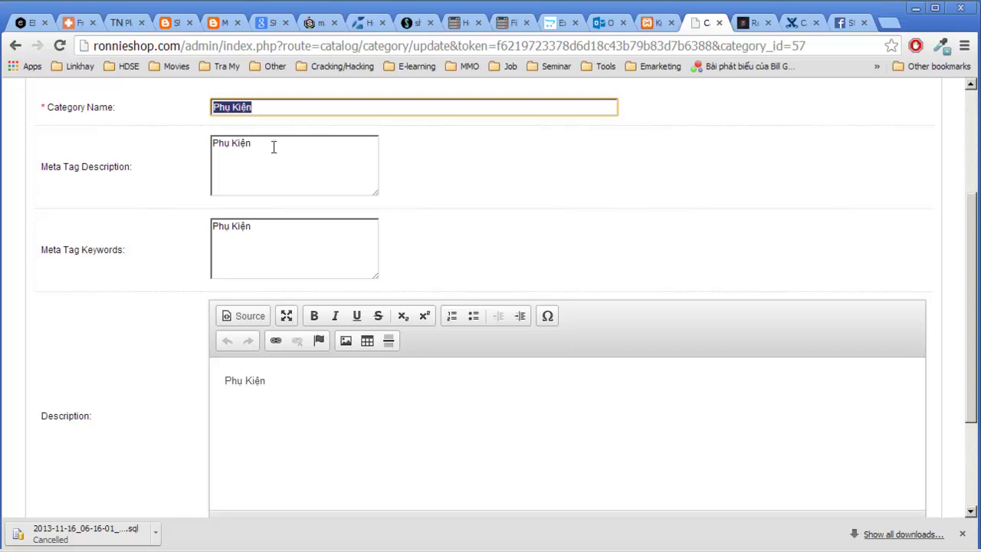
pyautogui.moveTo(264, 144); pyautogui.dragTo(184, 141)
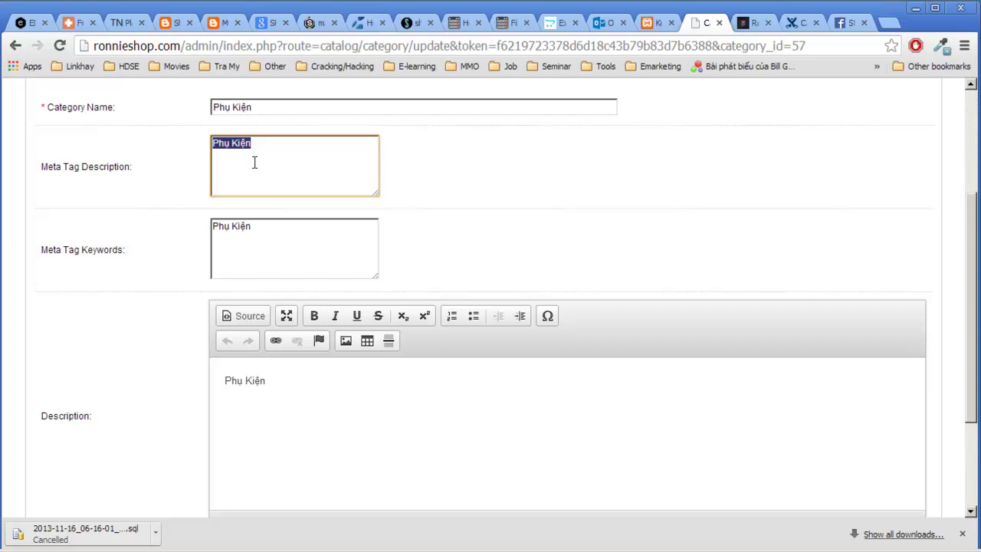
pyautogui.click(286, 176)
pyautogui.moveTo(282, 253); pyautogui.dragTo(182, 206)
pyautogui.click(292, 165)
pyautogui.hotkey('ctrl', 'a')
# Step: Examine the Vietnamese description text of the Accessories category
pyautogui.scroll(-2, 483, 192)
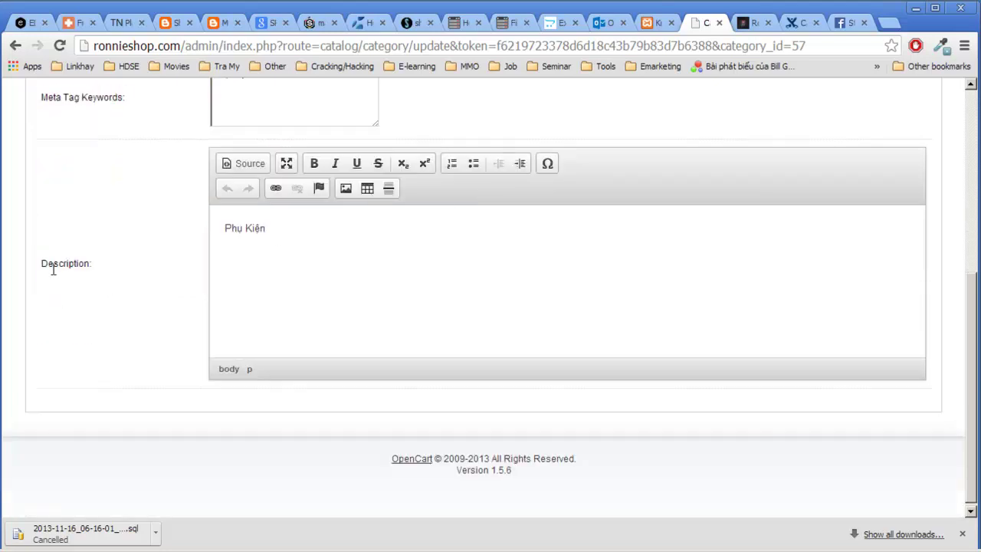
pyautogui.moveTo(305, 234); pyautogui.dragTo(220, 226)
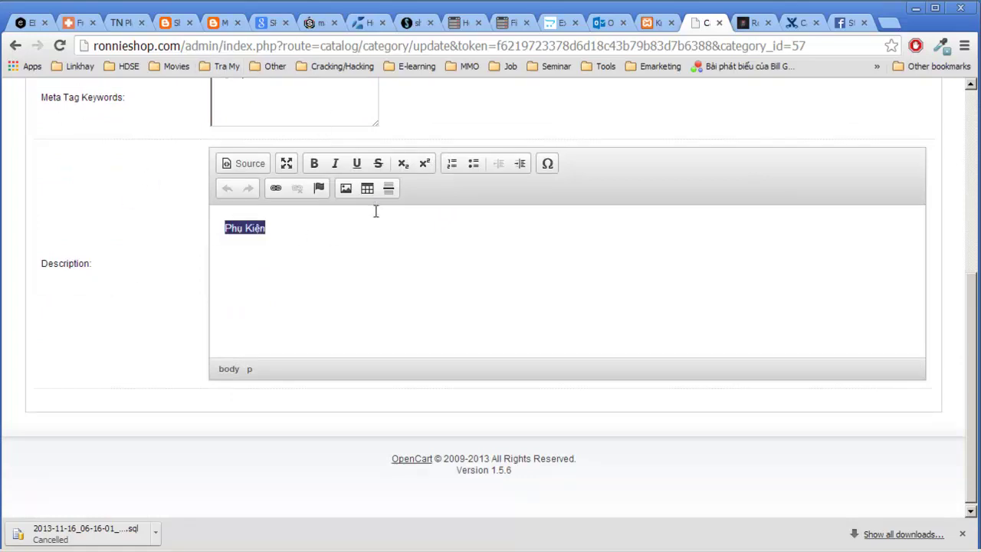
pyautogui.click(244, 227)
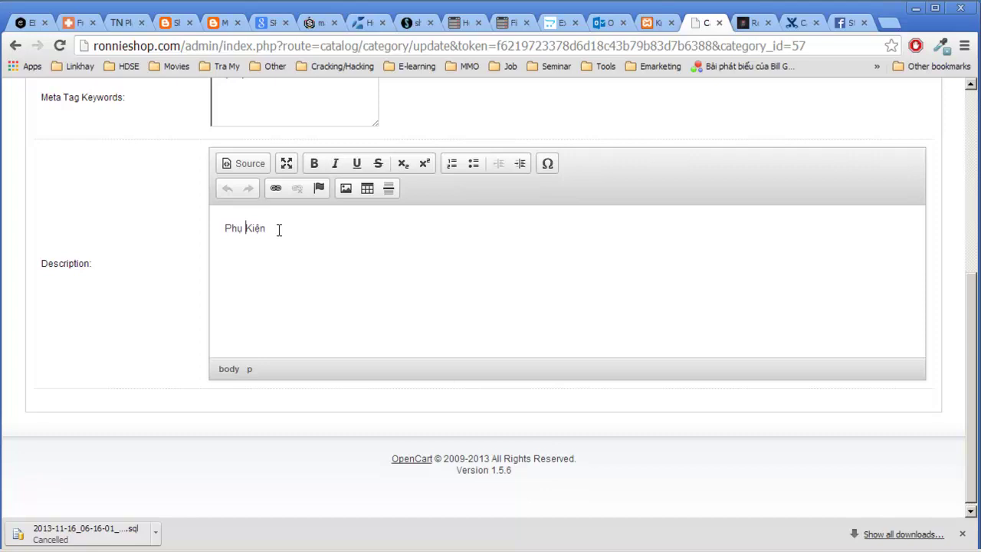
pyautogui.moveTo(278, 230); pyautogui.dragTo(160, 227)
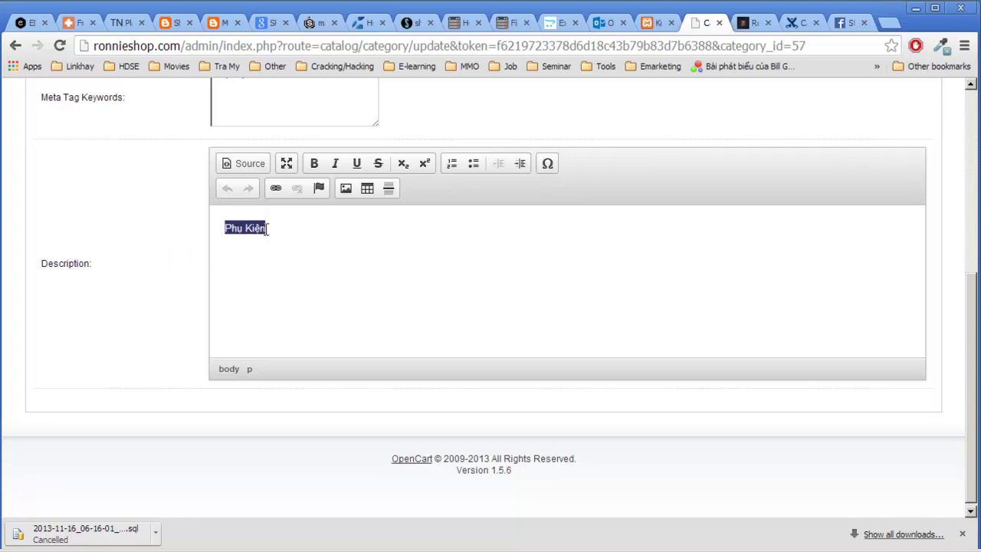
pyautogui.scroll(1, 274, 229)
pyautogui.scroll(3, 383, 221)
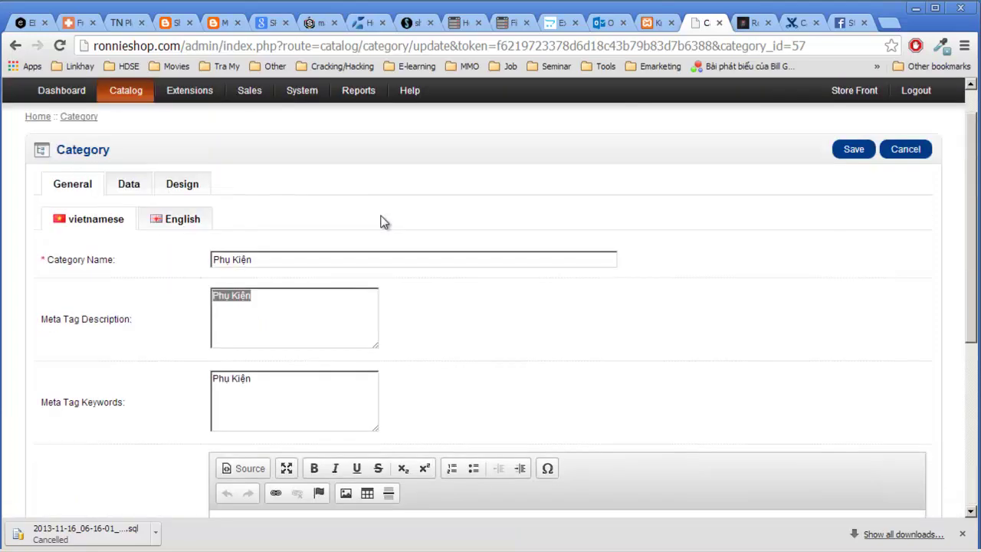
# Step: Show the category's data settings and examine the Parent field
pyautogui.click(129, 190)
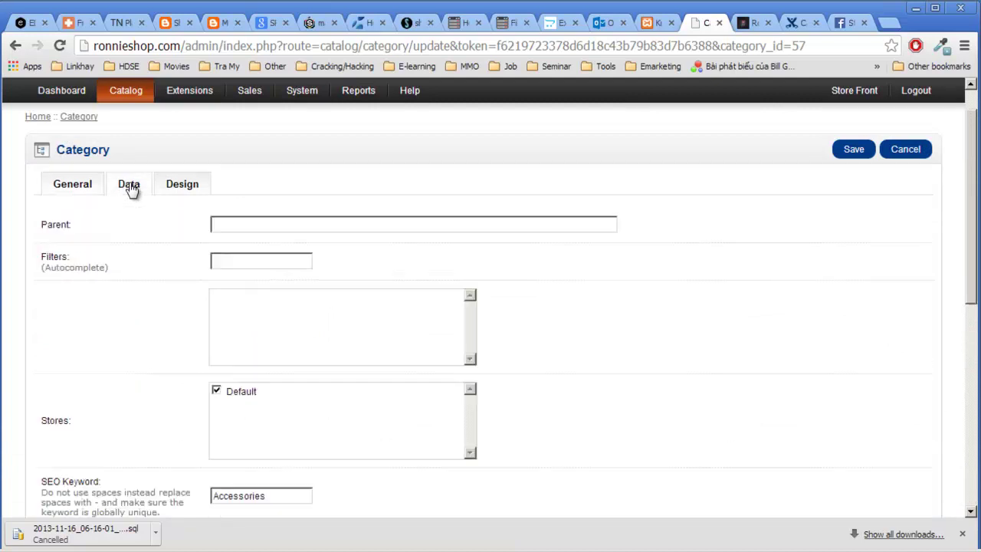
pyautogui.scroll(-1, 395, 227)
pyautogui.scroll(-1, 230, 182)
pyautogui.scroll(1, 65, 165)
pyautogui.doubleClick(46, 151)
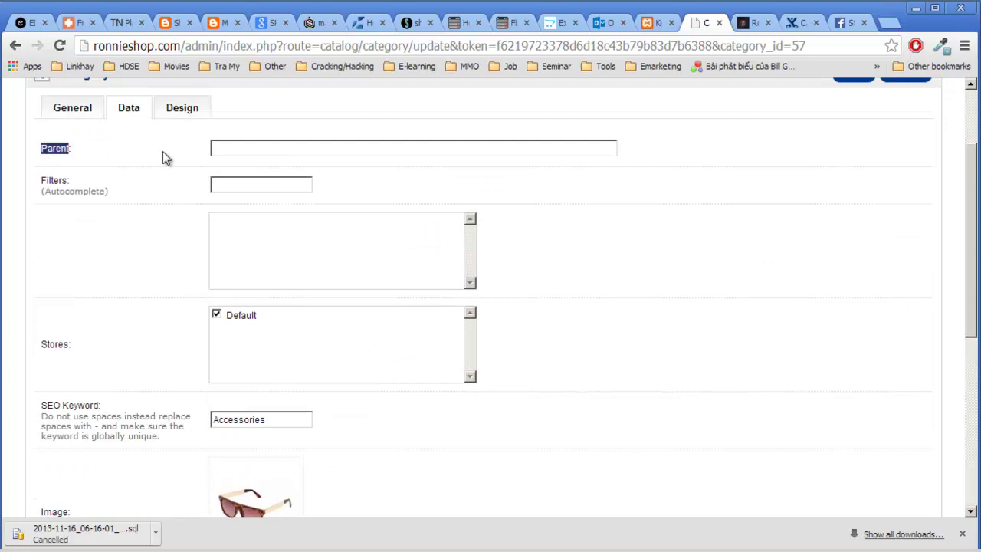
pyautogui.click(259, 149)
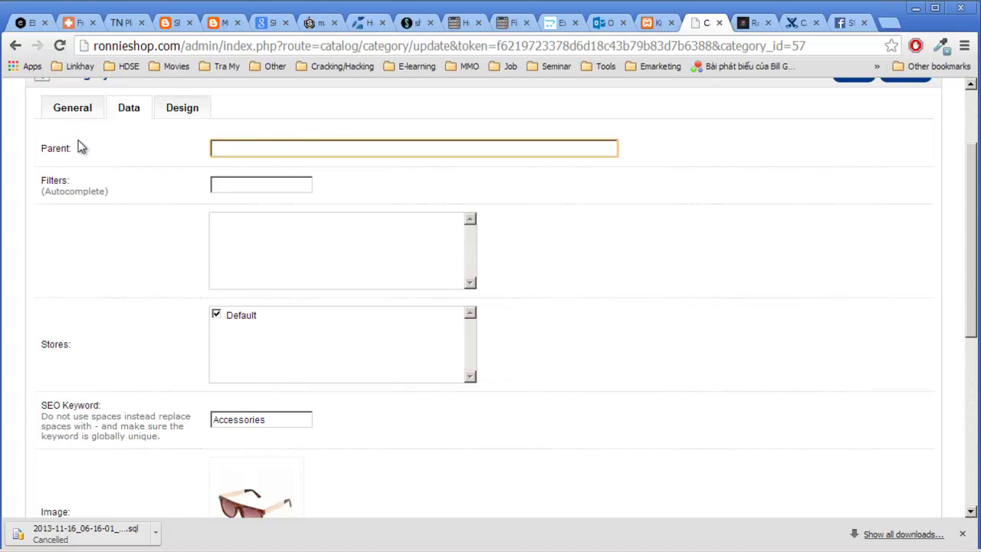
# Step: Switch to the storefront to inspect the subcategories under Handbags, and return to the category form
pyautogui.click(745, 23)
pyautogui.scroll(-2, 835, 184)
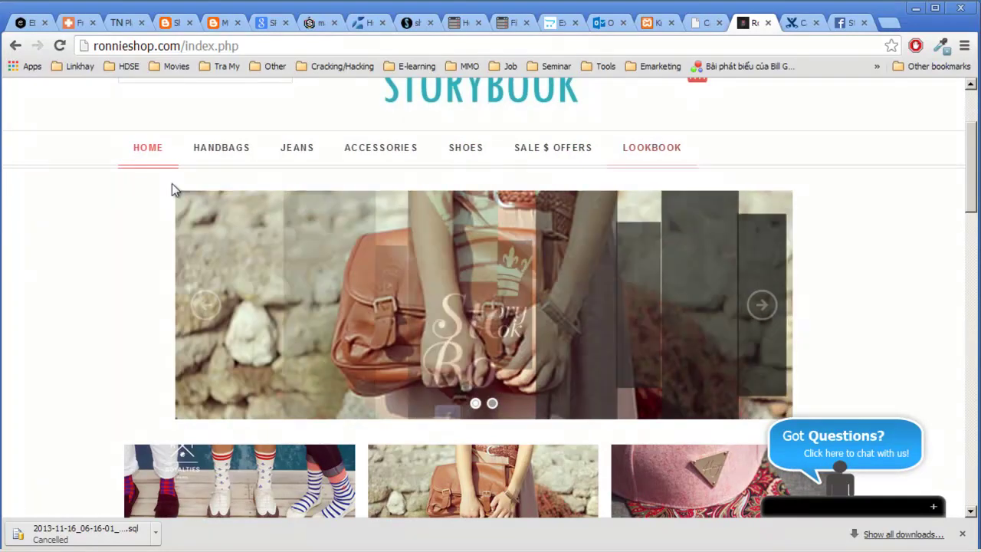
pyautogui.moveTo(238, 152)
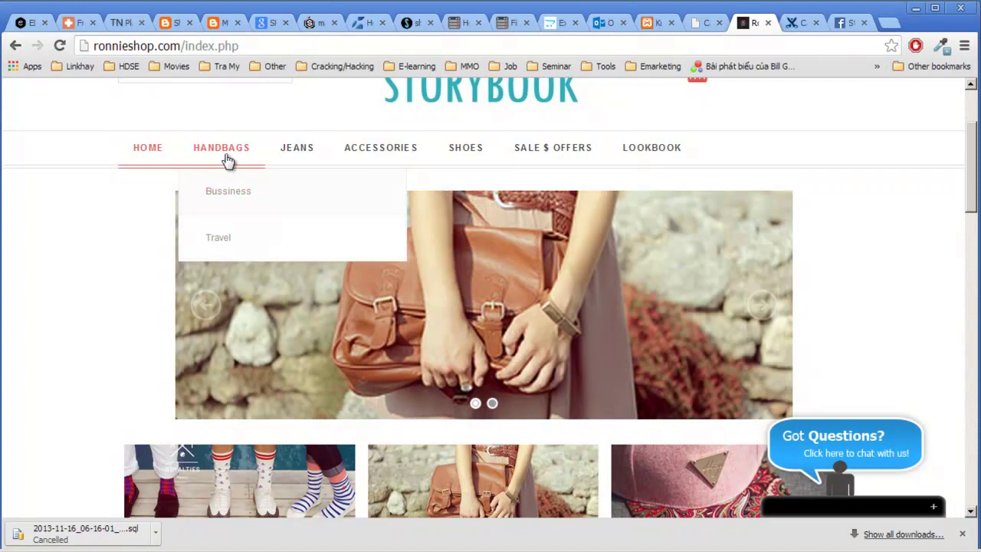
pyautogui.click(695, 23)
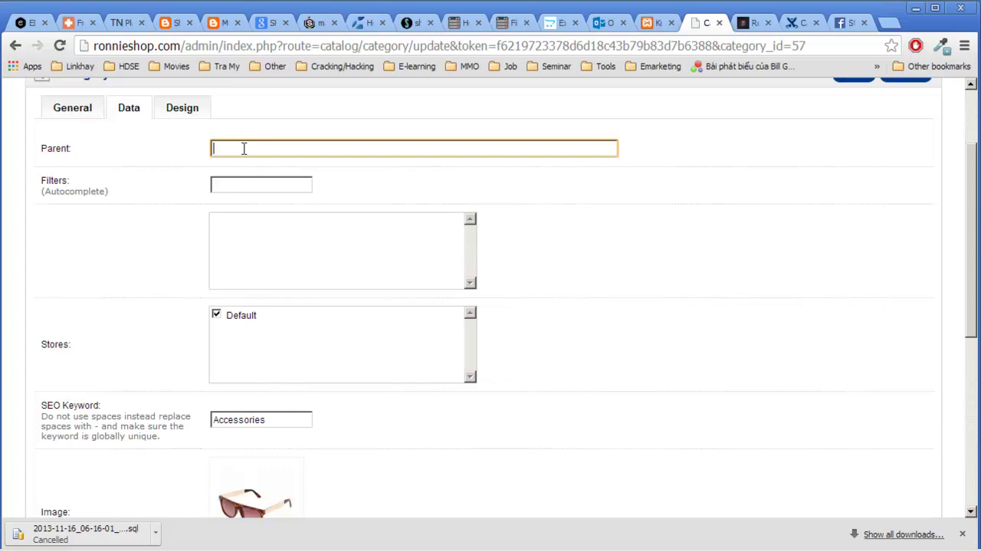
# Step: Try looking up a parent category with "hand" and clear the Parent field again
pyautogui.write('hand')
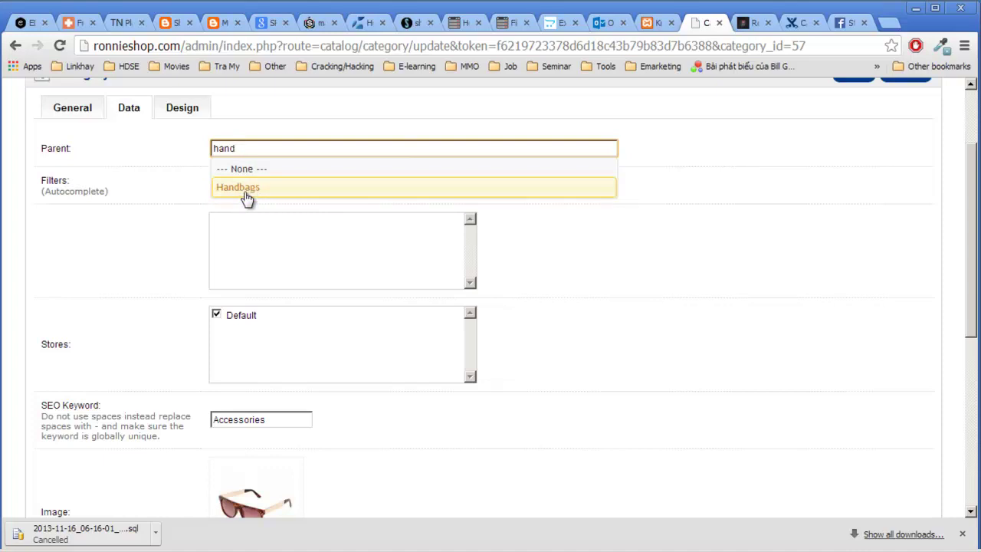
pyautogui.doubleClick(248, 148)
pyautogui.press('BackSpace')
pyautogui.click(138, 247)
# Step: Examine the Filters field and the Stores assignment in the category's data settings
pyautogui.scroll(-1, 139, 248)
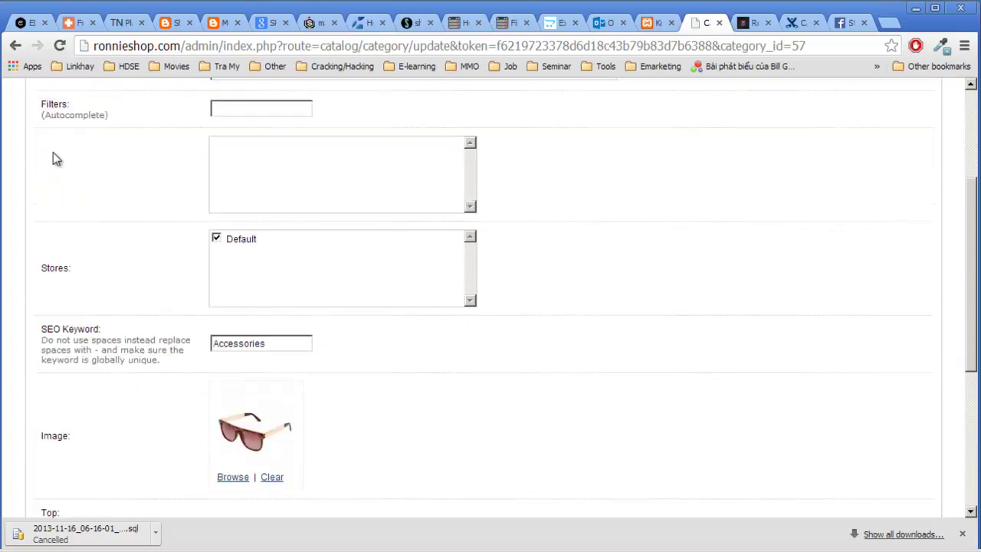
pyautogui.moveTo(49, 103); pyautogui.dragTo(117, 117)
pyautogui.click(244, 110)
pyautogui.click(406, 110)
pyautogui.scroll(-1, 564, 175)
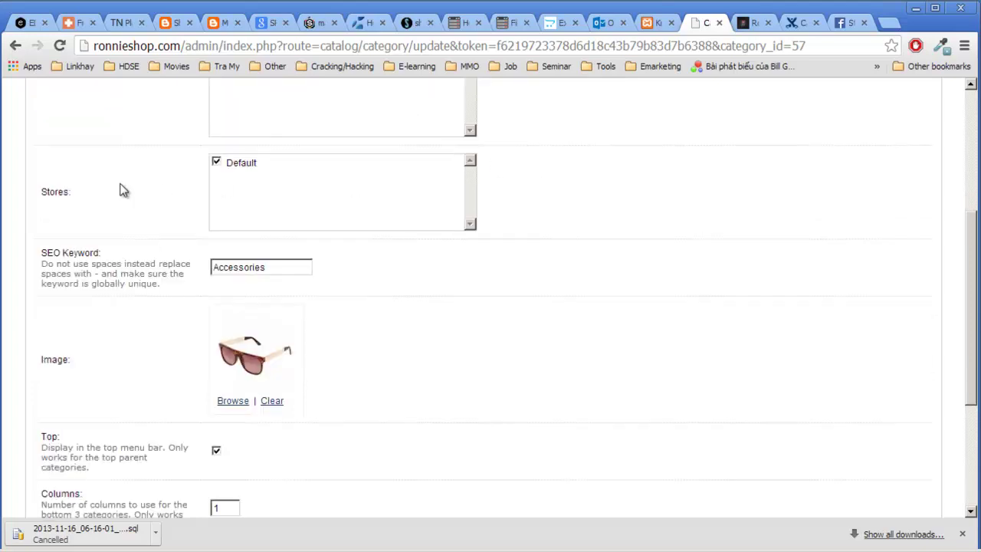
pyautogui.doubleClick(56, 191)
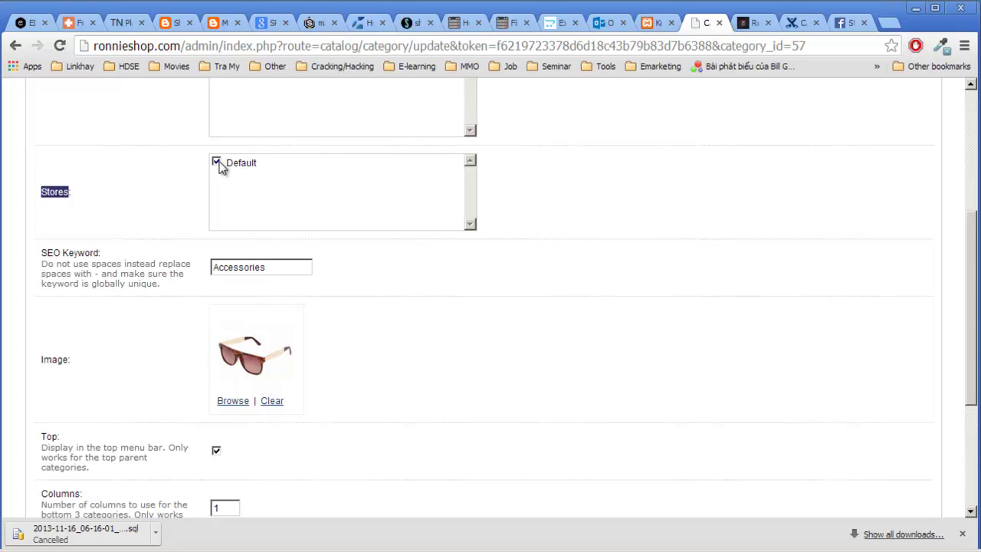
pyautogui.moveTo(228, 163); pyautogui.dragTo(387, 189)
pyautogui.click(279, 169)
# Step: Examine the SEO Keyword field and its usage note in the category's data settings
pyautogui.scroll(-2, 349, 192)
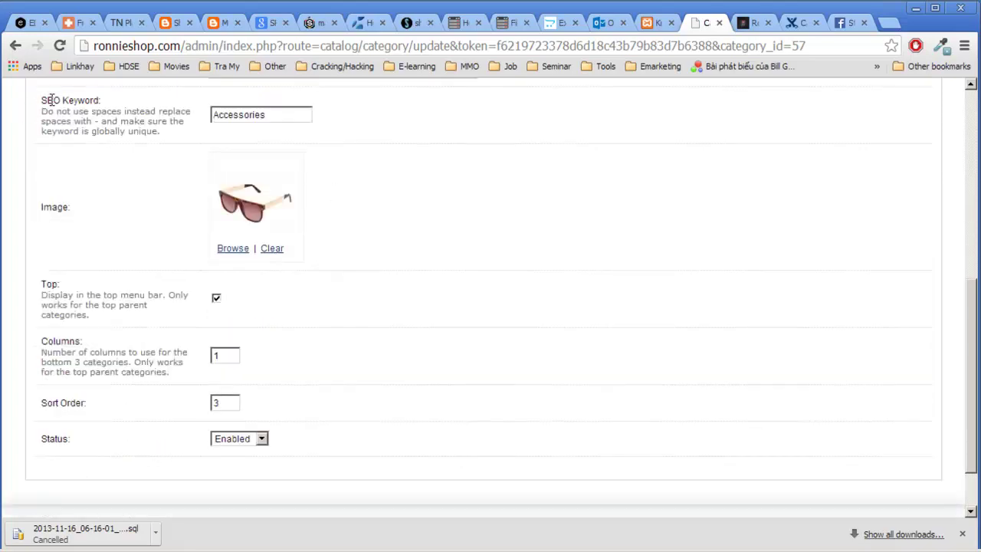
pyautogui.scroll(2, 284, 259)
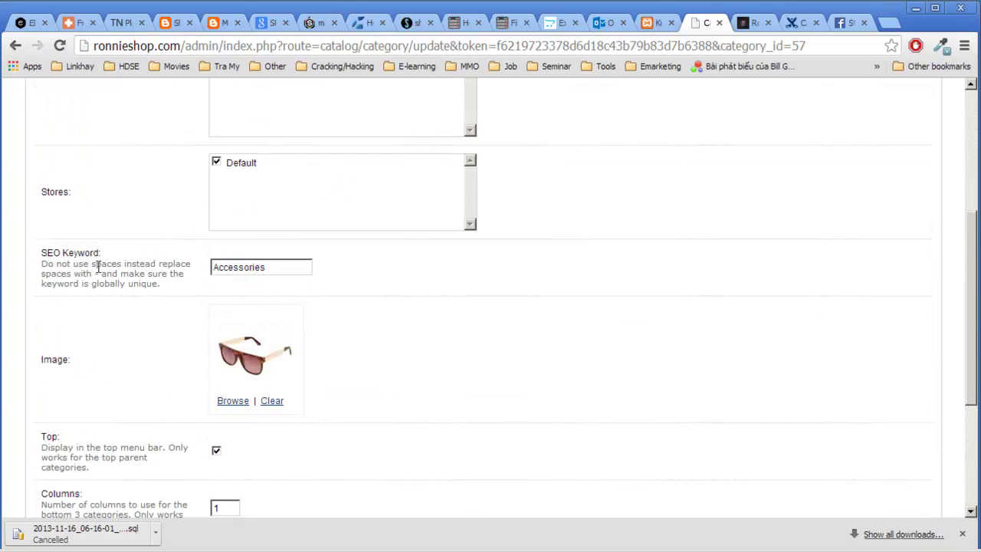
pyautogui.scroll(-3, 59, 160)
pyautogui.scroll(2, 49, 184)
pyautogui.moveTo(42, 177); pyautogui.dragTo(120, 179)
pyautogui.click(86, 193)
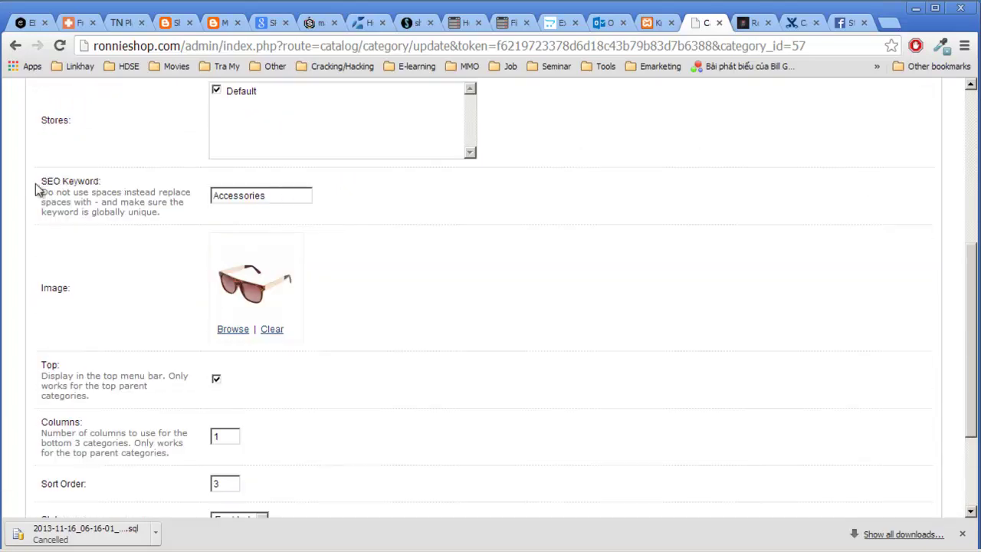
pyautogui.moveTo(42, 178); pyautogui.dragTo(154, 180)
pyautogui.click(172, 181)
# Step: Open the store settings in a separate browser tab and start editing the default store
pyautogui.scroll(4, 490, 216)
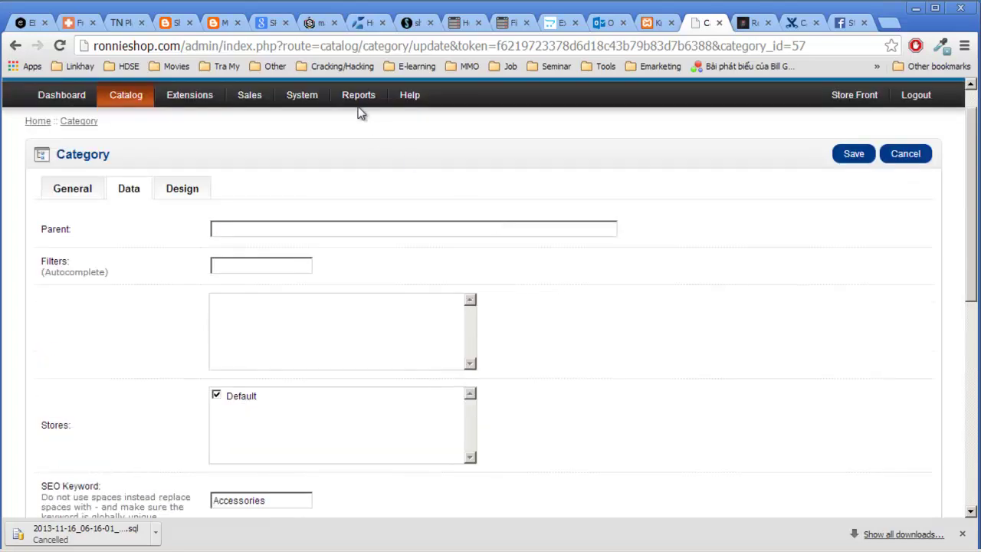
pyautogui.moveTo(306, 103)
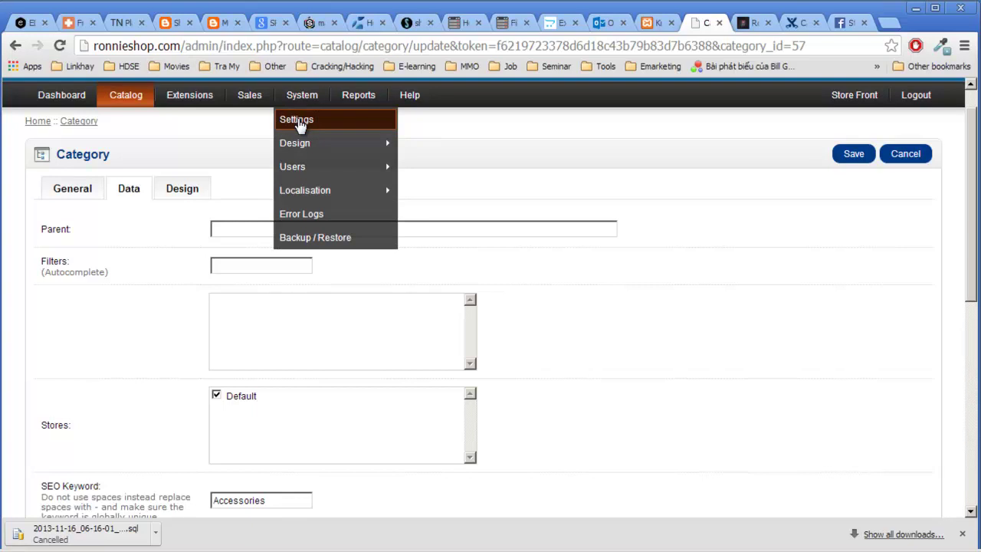
pyautogui.rightClick(299, 127)
pyautogui.click(322, 131)
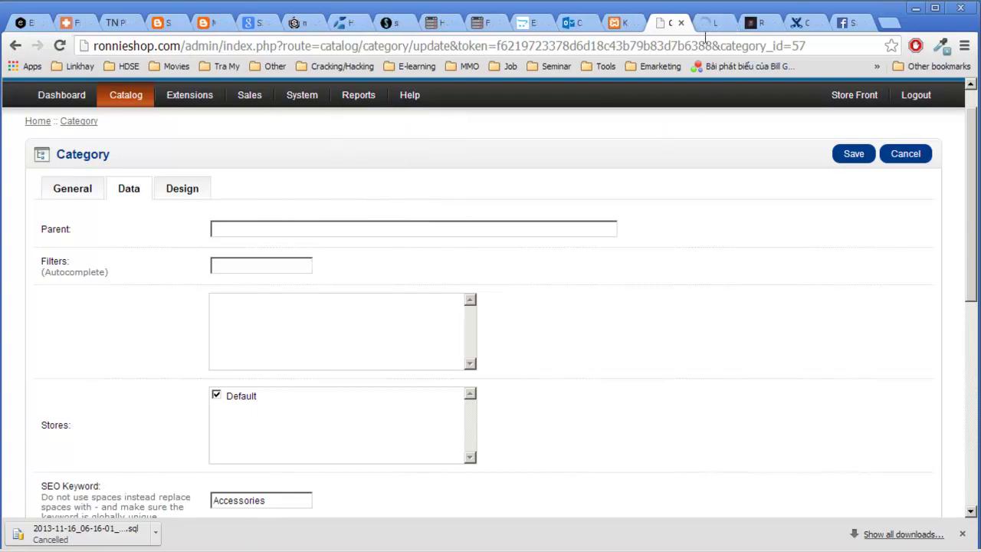
pyautogui.click(709, 23)
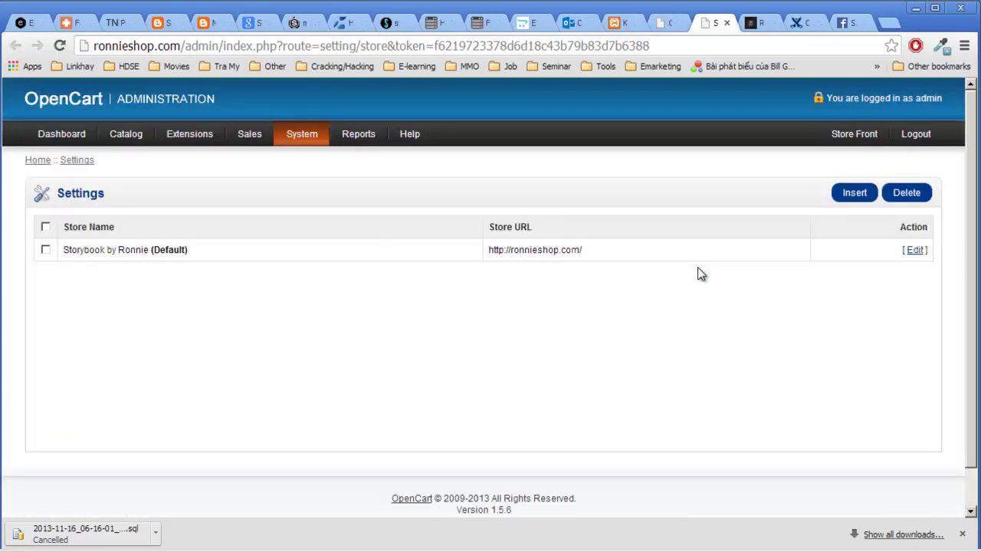
pyautogui.click(915, 250)
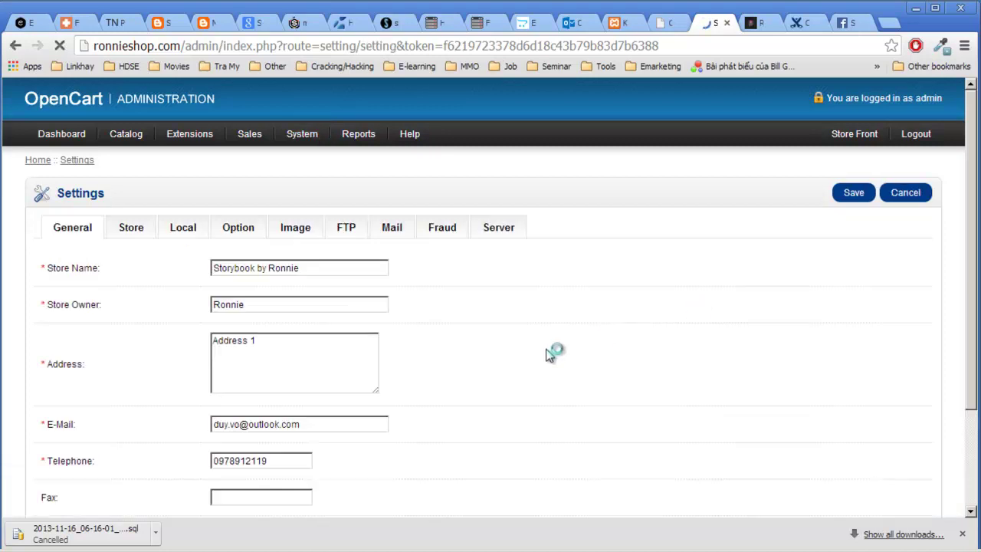
# Step: Enable Use SEO URL's in the store's server settings and save the settings
pyautogui.scroll(-2, 549, 355)
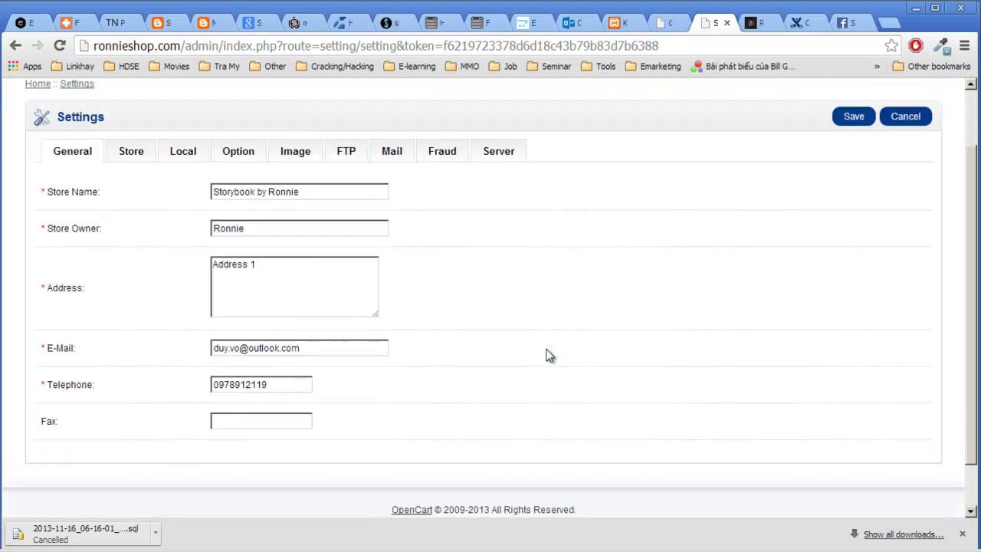
pyautogui.click(498, 153)
pyautogui.scroll(-3, 517, 230)
pyautogui.scroll(3, 517, 232)
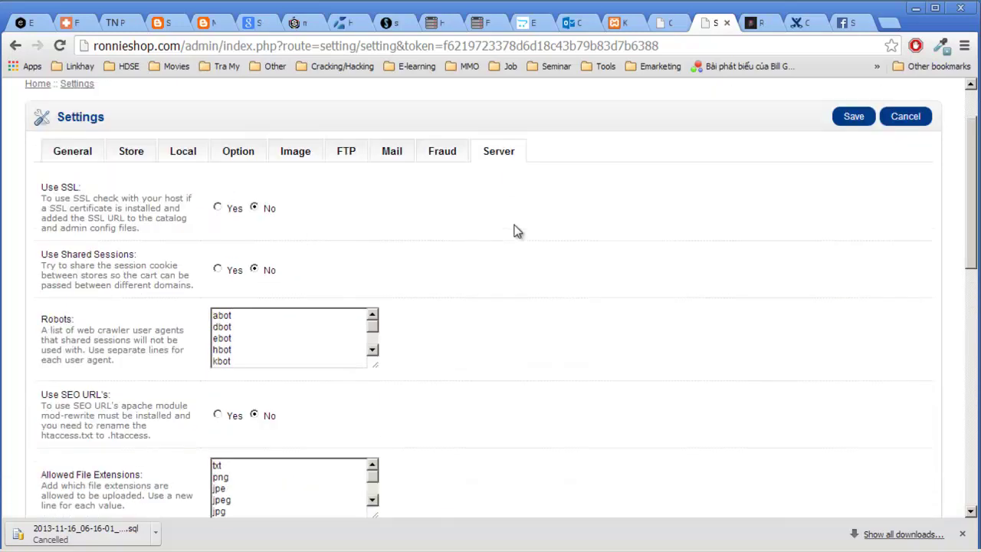
pyautogui.scroll(-3, 517, 231)
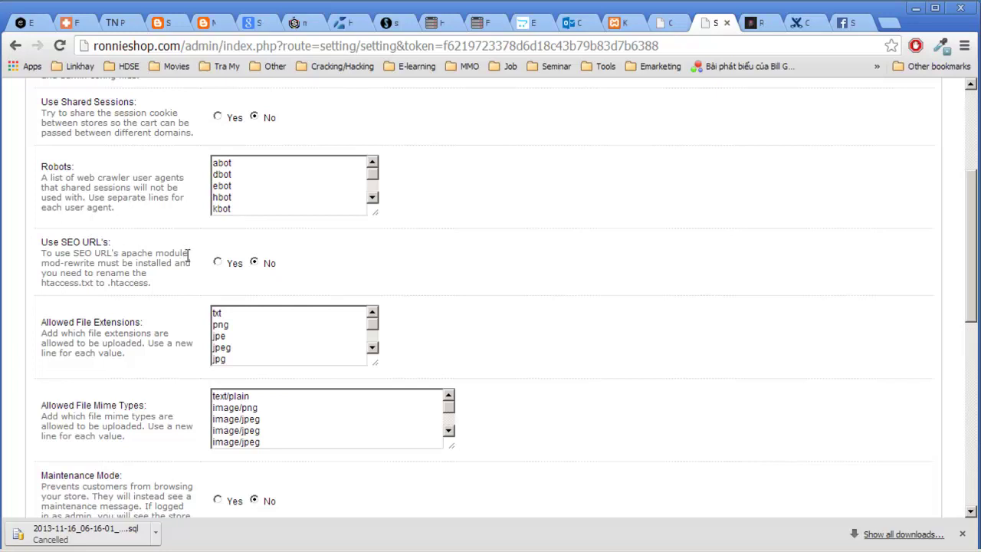
pyautogui.click(218, 264)
pyautogui.scroll(3, 631, 299)
pyautogui.click(863, 116)
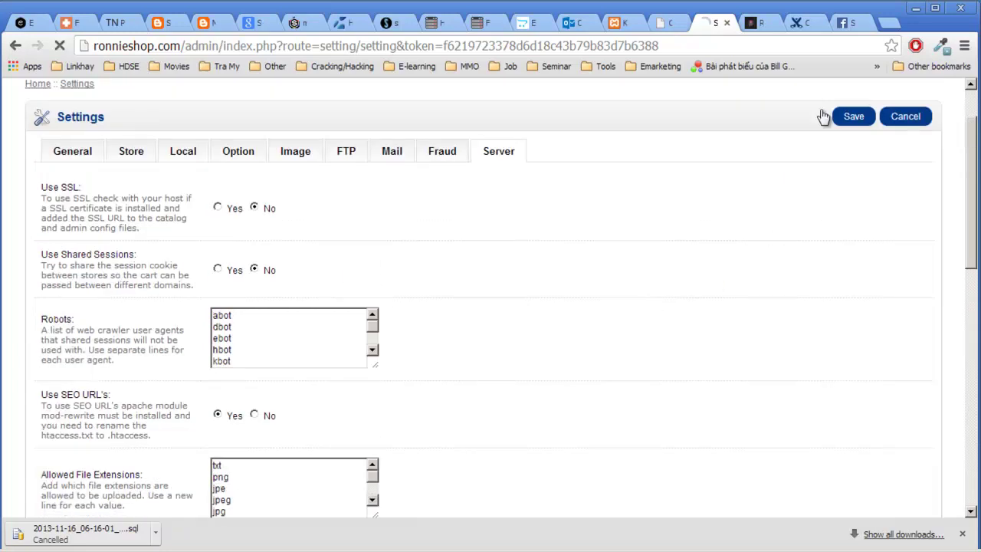
pyautogui.scroll(-2, 552, 394)
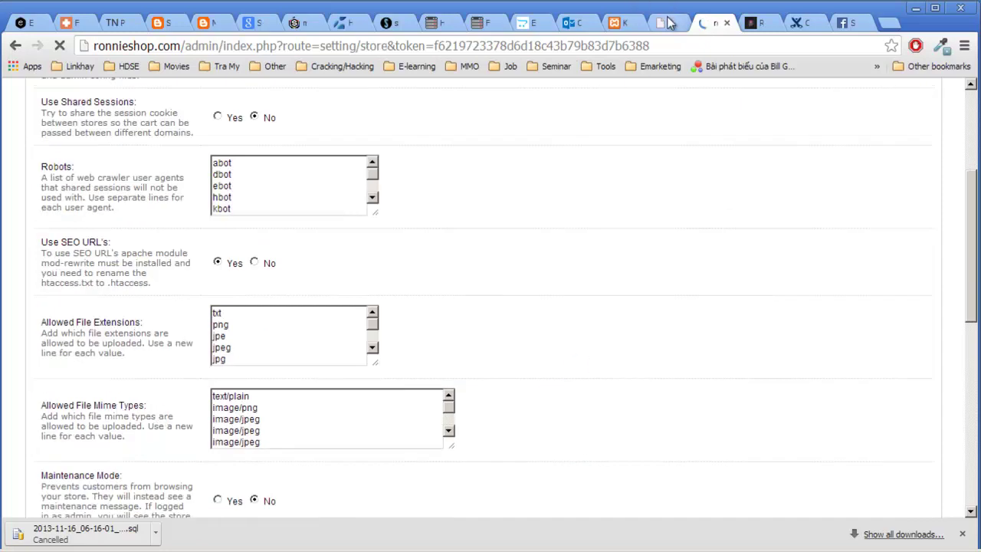
# Step: Return to the Accessories category form, review the SEO Keyword field and save the category
pyautogui.click(672, 21)
pyautogui.scroll(-3, 251, 397)
pyautogui.moveTo(48, 260); pyautogui.dragTo(151, 259)
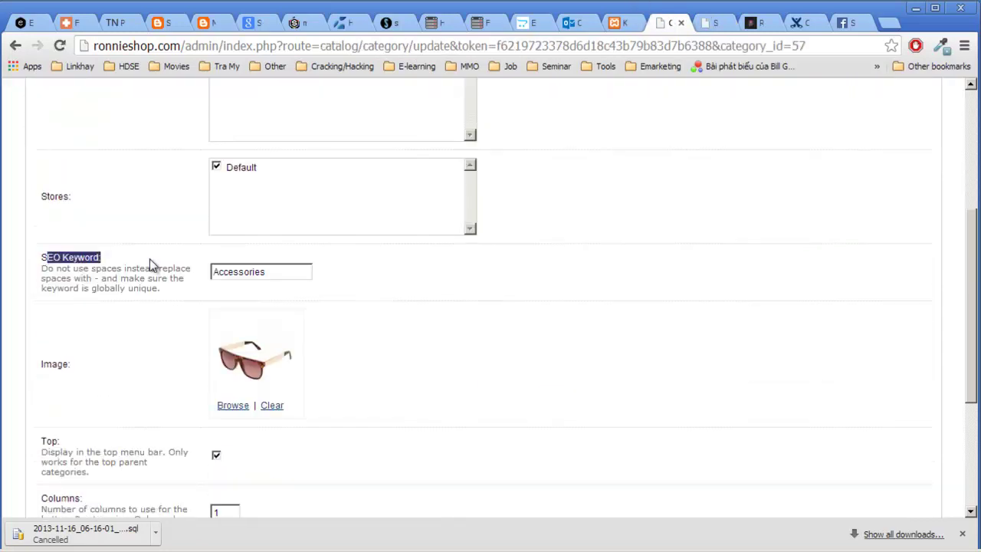
pyautogui.moveTo(36, 267); pyautogui.dragTo(131, 263)
pyautogui.click(55, 280)
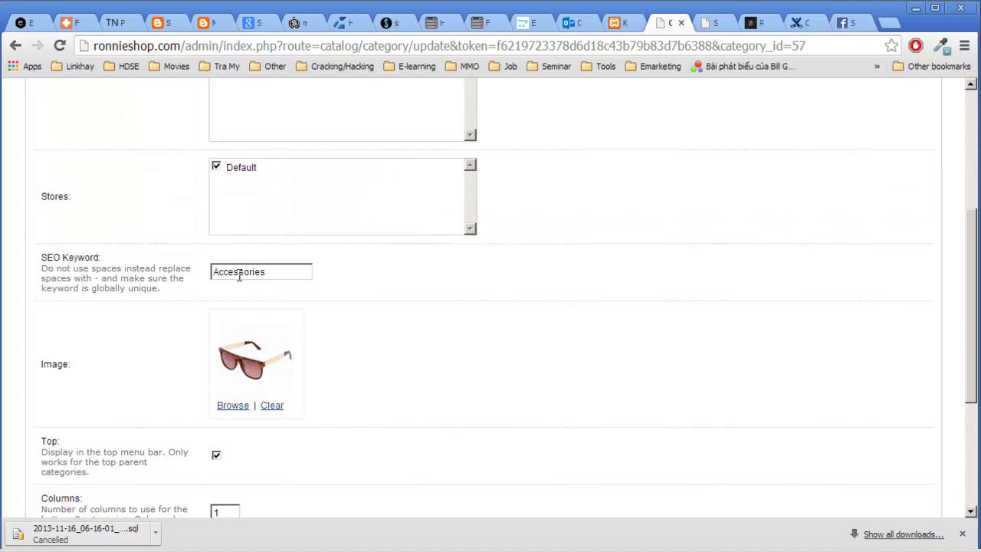
pyautogui.scroll(5, 590, 292)
pyautogui.click(852, 193)
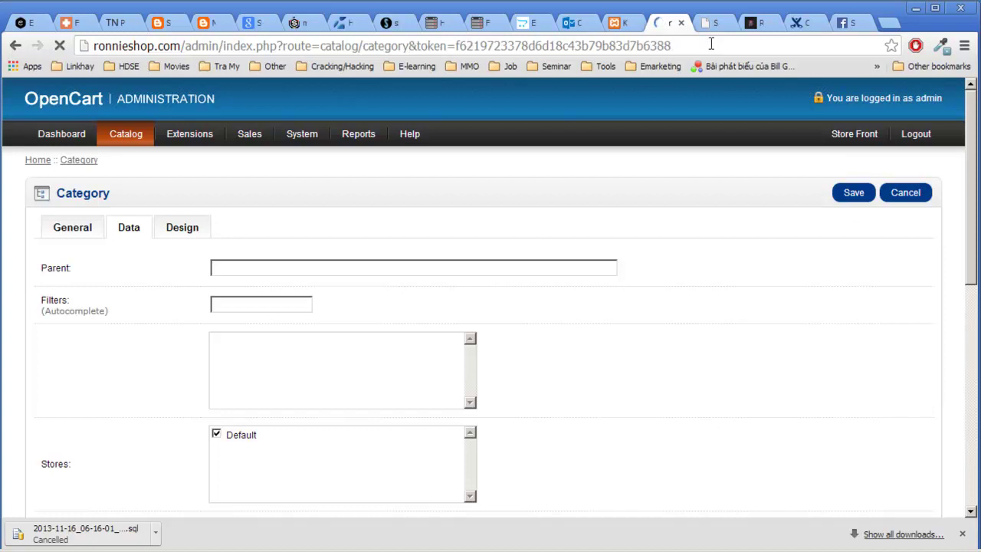
# Step: Reload the storefront, open the Accessories category page and examine the SEO keyword in its address
pyautogui.click(757, 22)
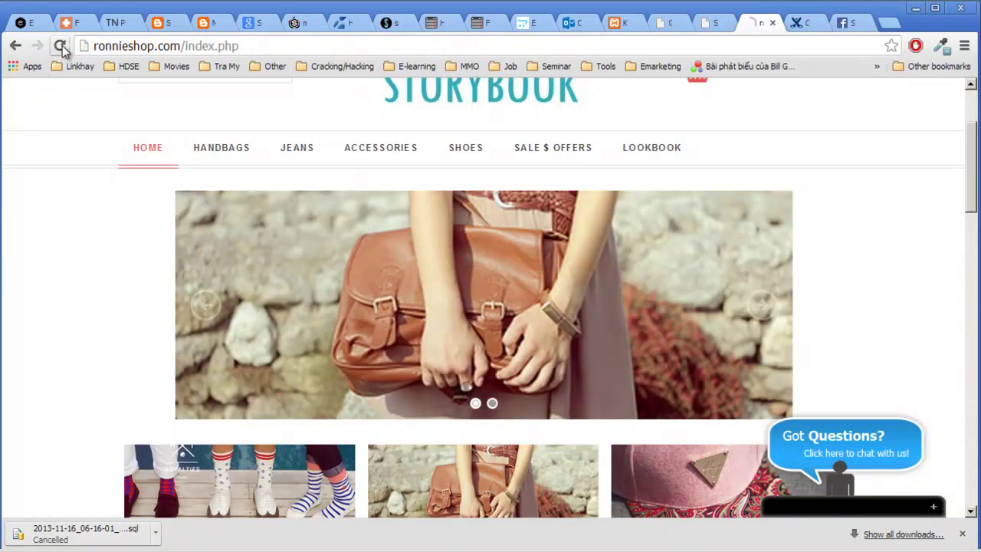
pyautogui.click(61, 47)
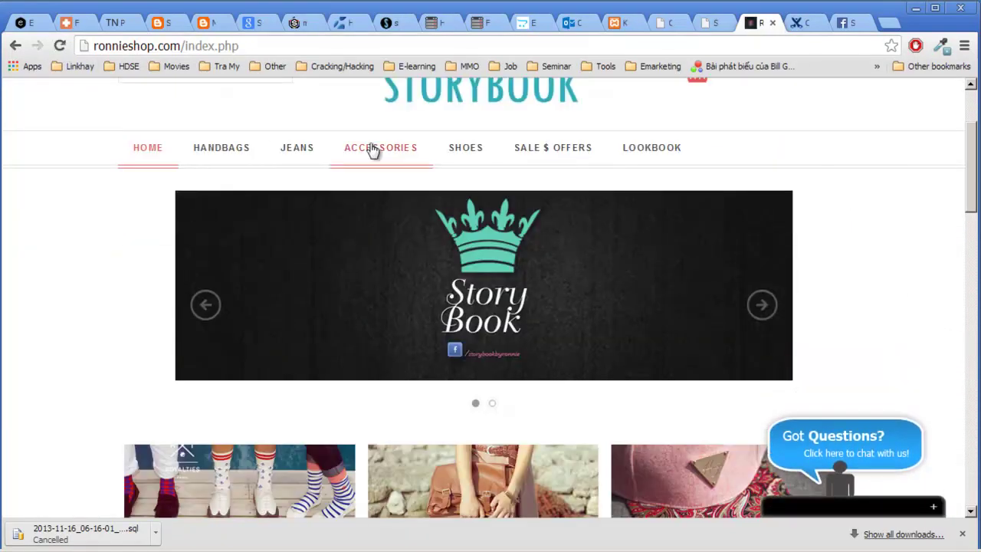
pyautogui.click(373, 149)
pyautogui.moveTo(185, 46); pyautogui.dragTo(254, 48)
pyautogui.click(184, 46)
pyautogui.moveTo(185, 46); pyautogui.dragTo(253, 46)
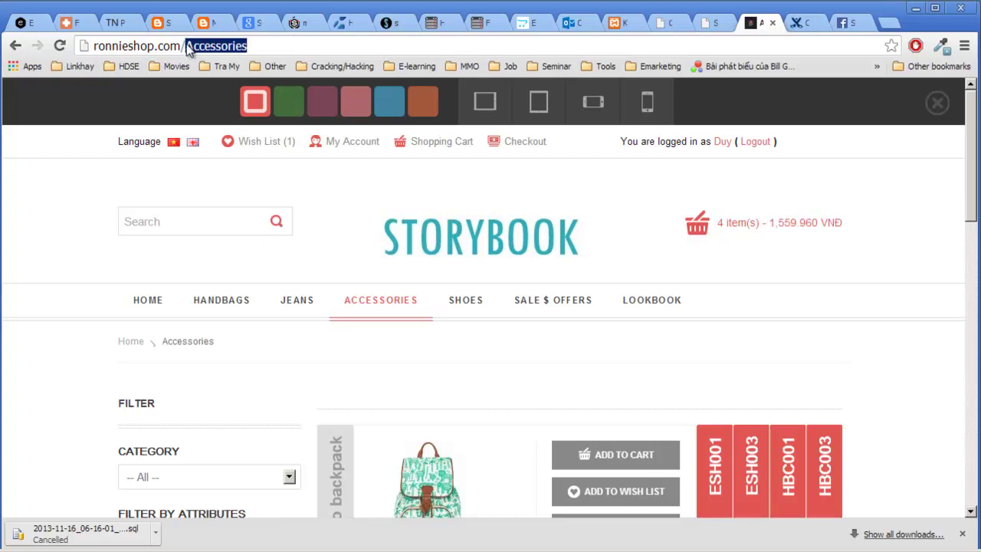
pyautogui.click(261, 45)
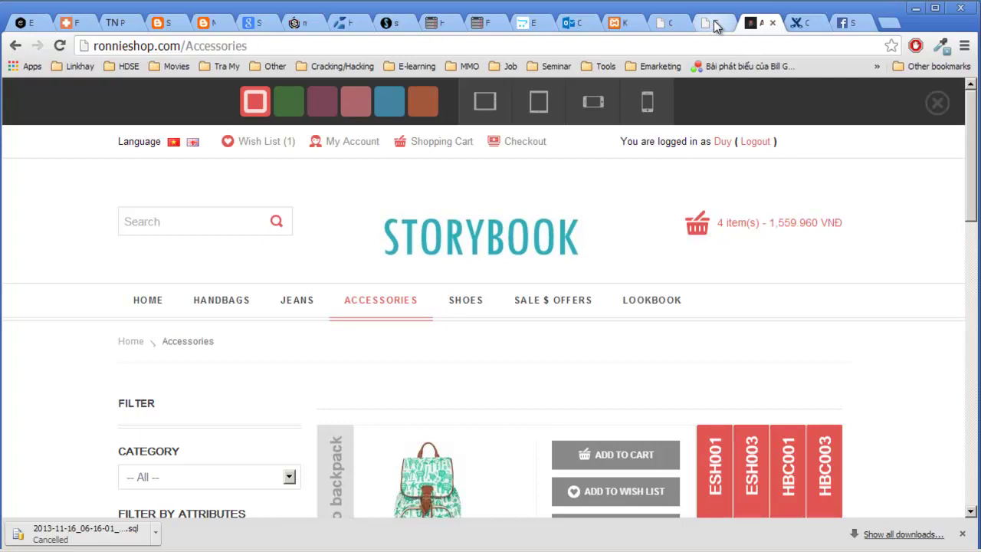
pyautogui.moveTo(189, 46); pyautogui.dragTo(251, 44)
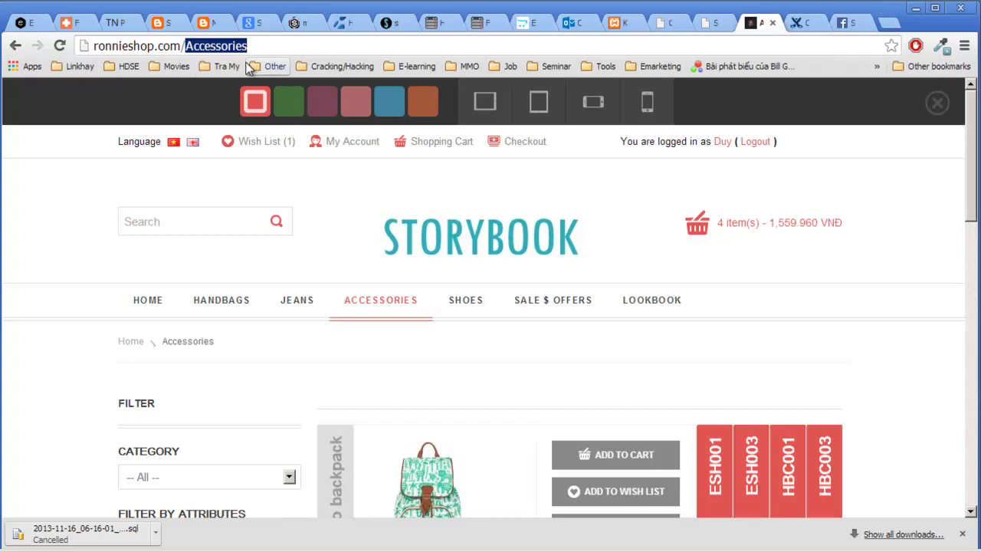
# Step: Return to the admin category list and reopen the Accessories category at its data settings
pyautogui.click(708, 25)
pyautogui.click(667, 25)
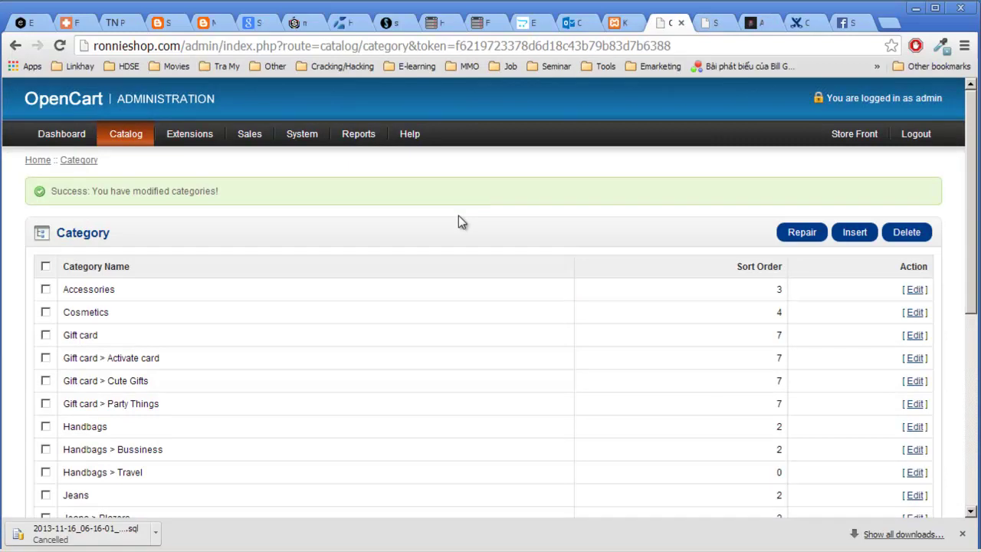
pyautogui.click(714, 25)
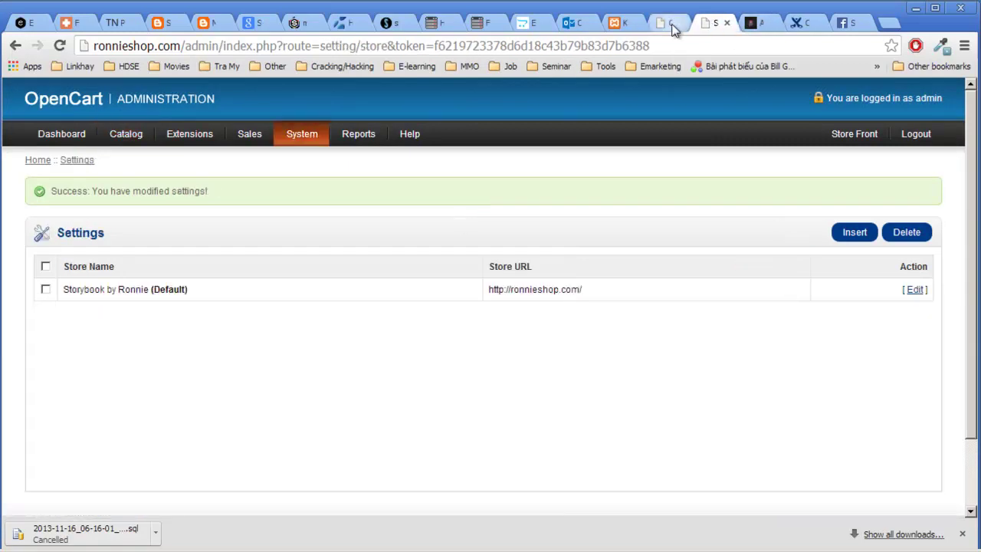
pyautogui.click(669, 27)
pyautogui.scroll(-2, 407, 322)
pyautogui.scroll(2, 376, 300)
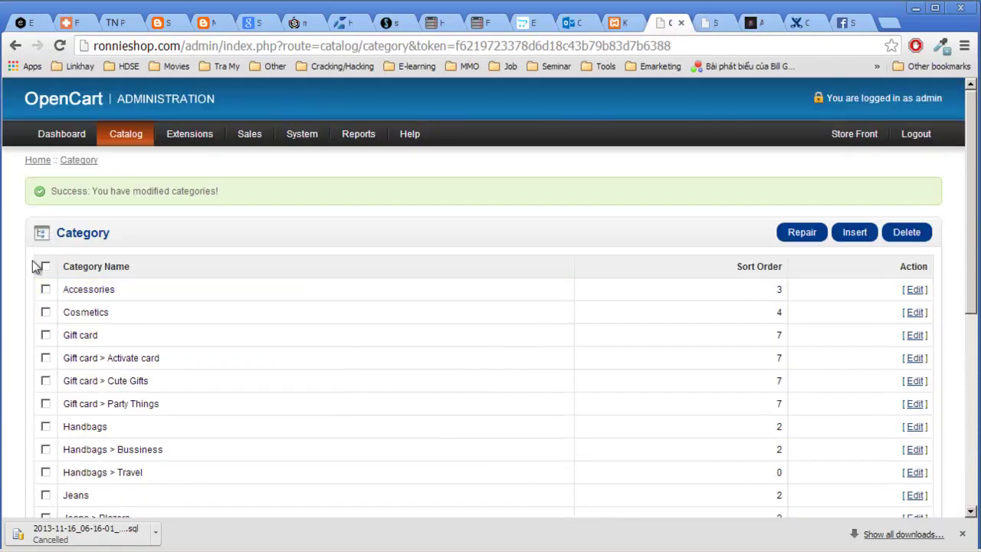
pyautogui.click(45, 290)
pyautogui.click(913, 291)
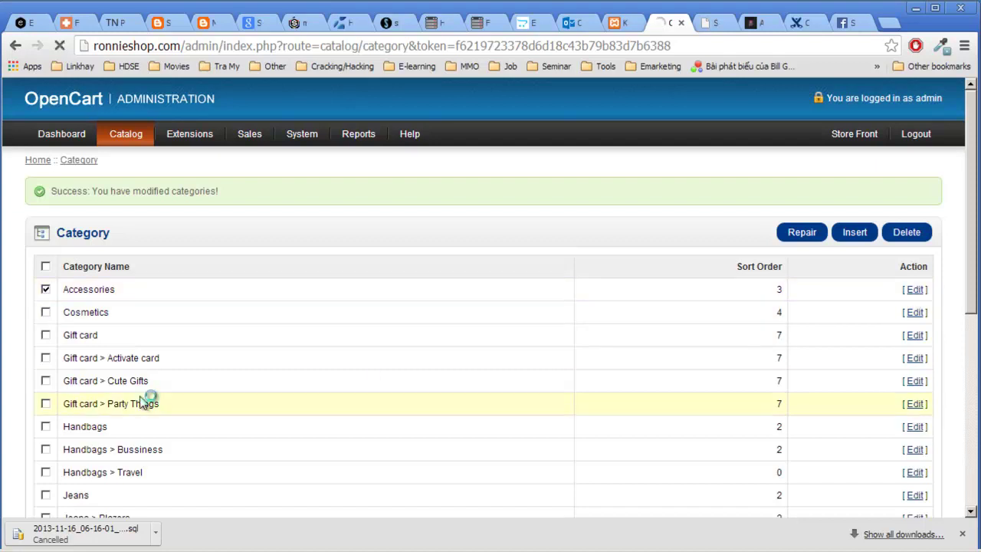
pyautogui.scroll(-5, 202, 399)
pyautogui.scroll(4, 176, 349)
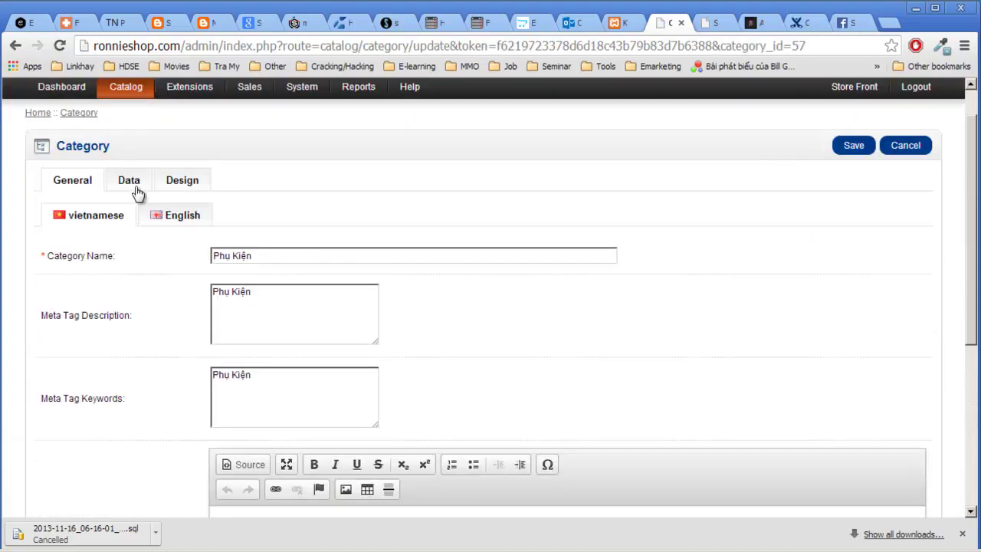
pyautogui.click(130, 182)
pyautogui.scroll(-5, 298, 326)
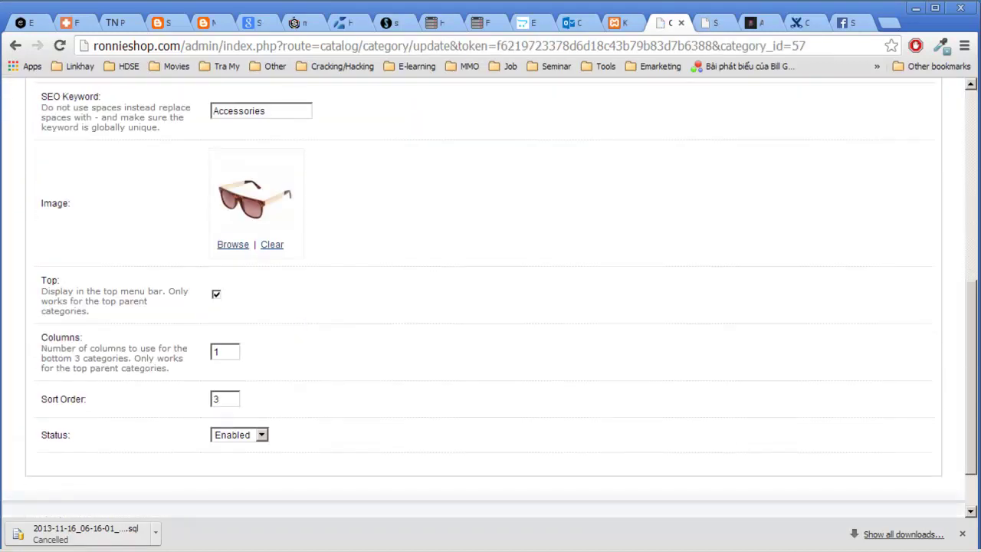
# Step: Compare the category's Image setting with the picture on the storefront's Accessories page, and return to the category form
pyautogui.moveTo(41, 204); pyautogui.dragTo(91, 208)
pyautogui.click(711, 23)
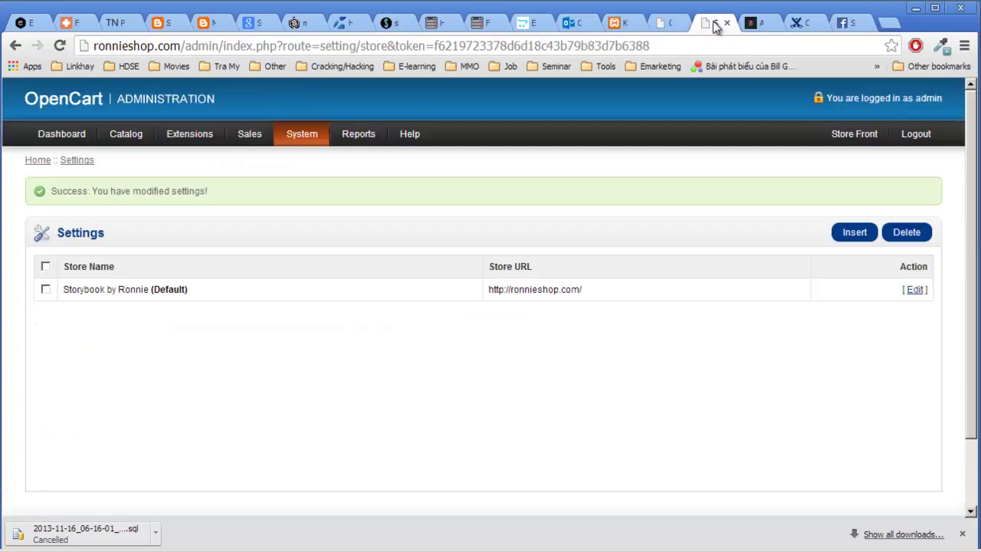
pyautogui.click(760, 23)
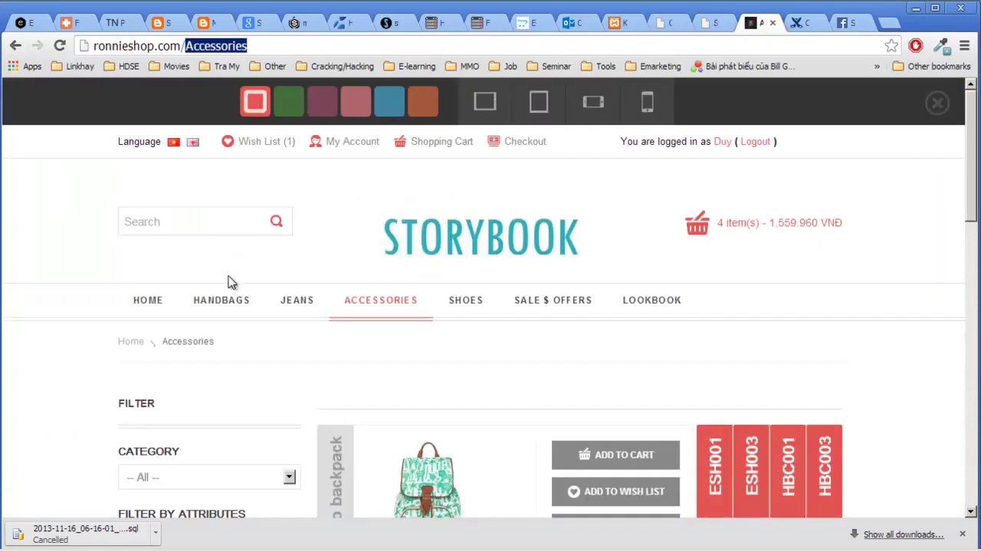
pyautogui.click(370, 305)
pyautogui.scroll(-3, 370, 305)
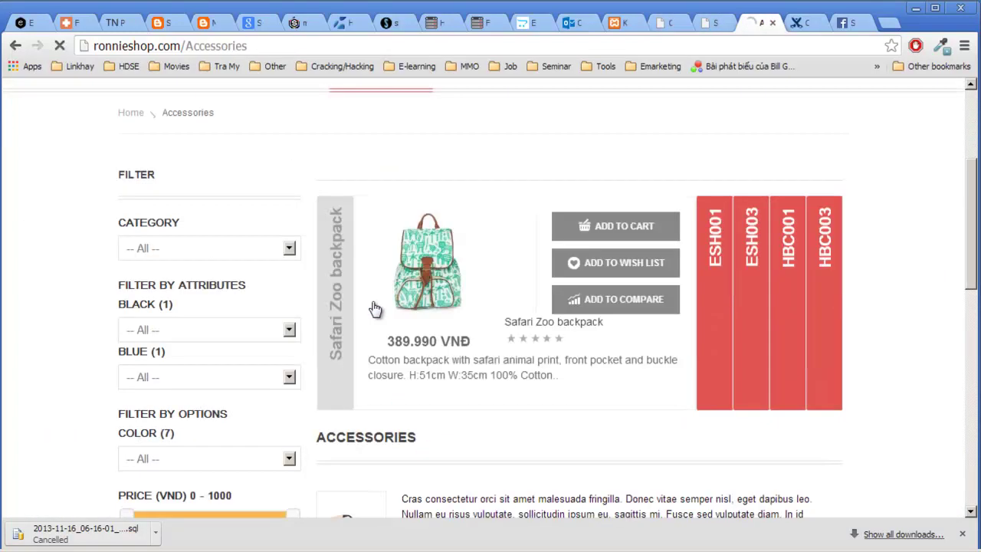
pyautogui.scroll(-7, 534, 188)
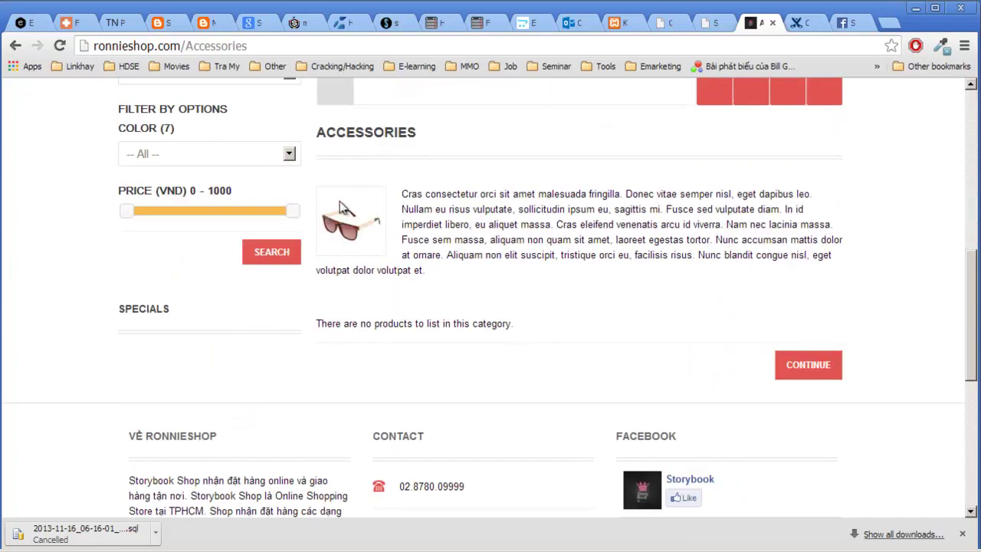
pyautogui.moveTo(333, 230); pyautogui.dragTo(466, 251)
pyautogui.click(674, 22)
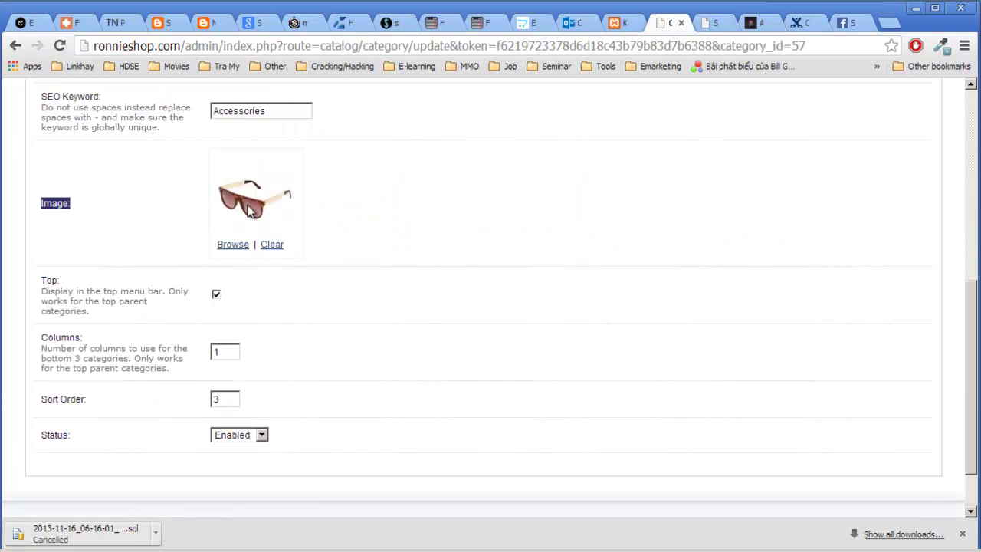
# Step: Examine the description text beside the category image on the storefront's Accessories page, and return to the category form
pyautogui.click(760, 23)
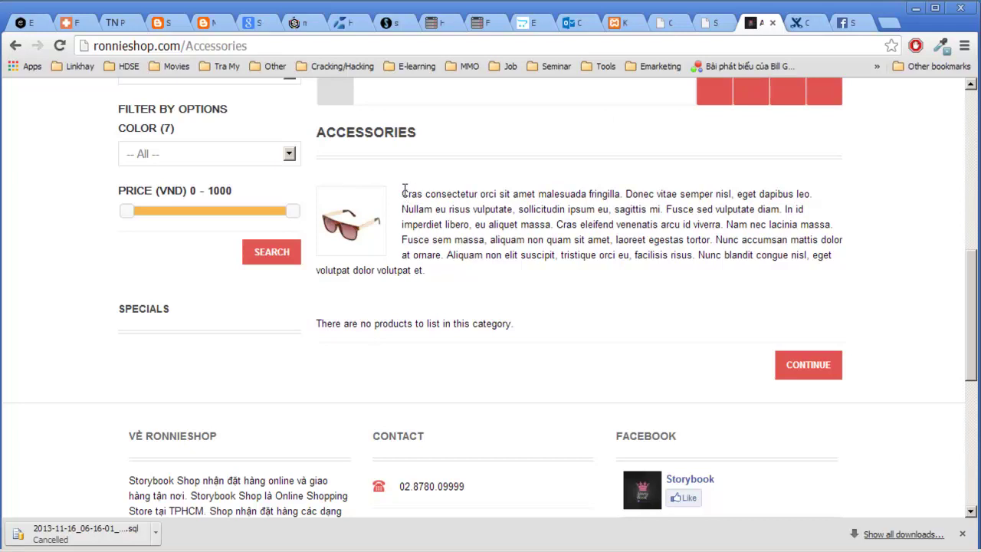
pyautogui.moveTo(402, 192); pyautogui.dragTo(427, 270)
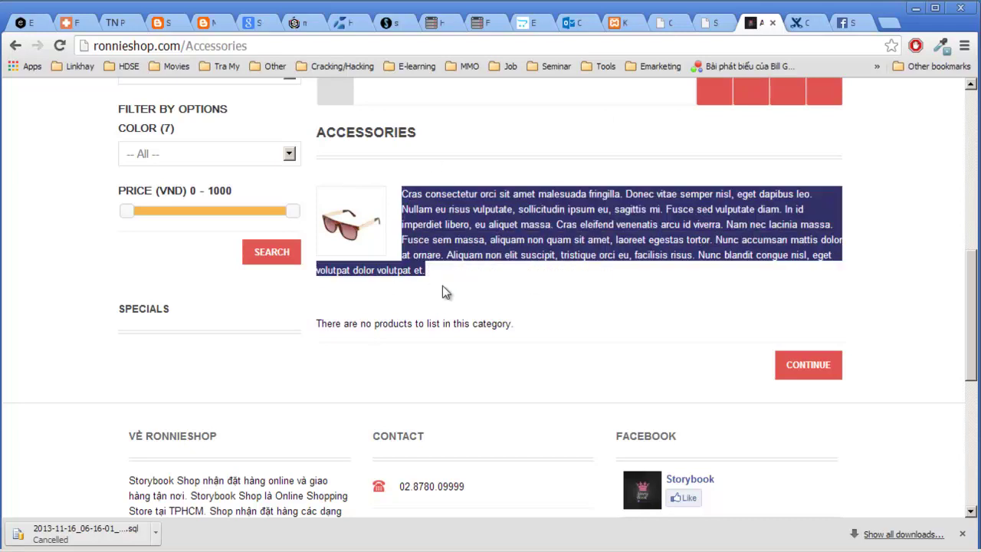
pyautogui.scroll(1, 385, 296)
pyautogui.click(665, 31)
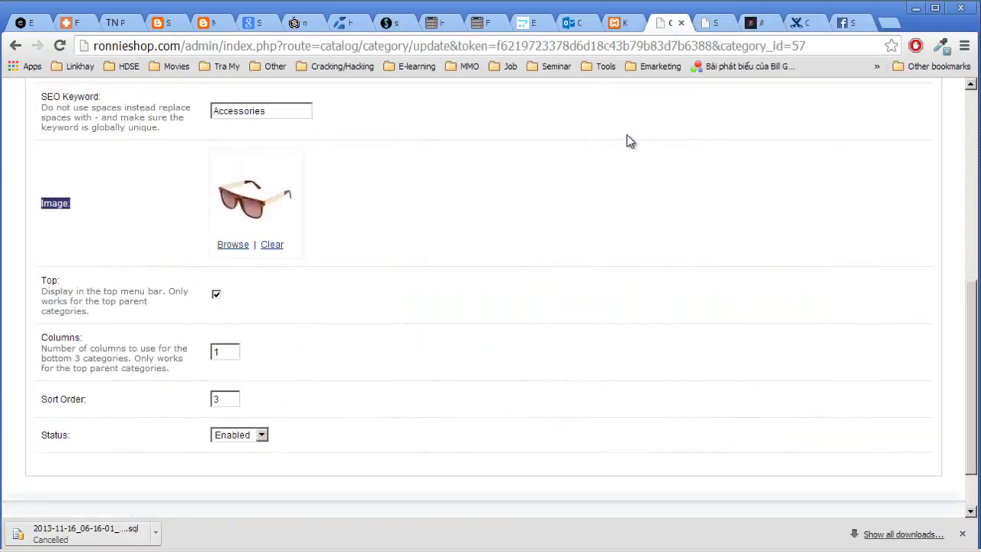
# Step: Examine the category's Top setting against the storefront's top menu bar, and return to the category form
pyautogui.scroll(-2, 422, 268)
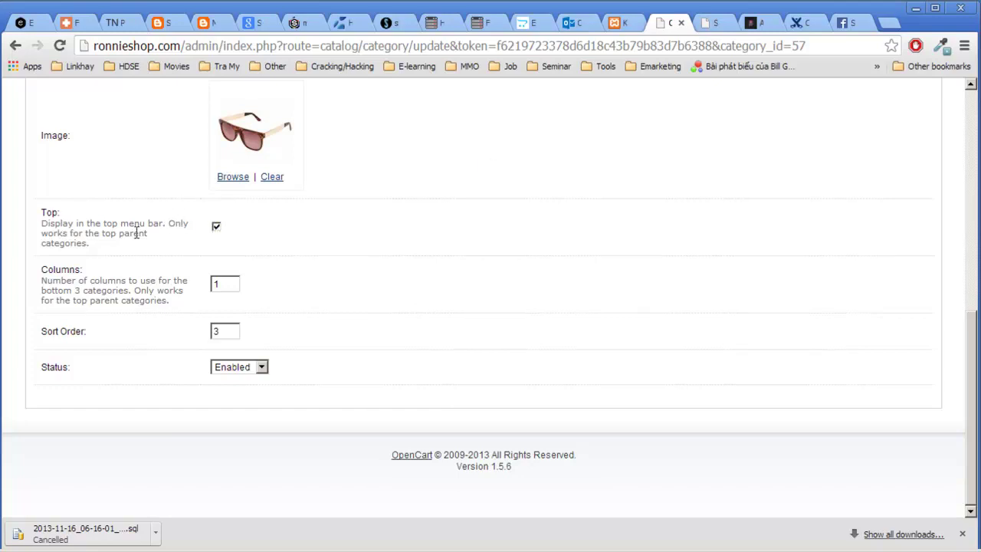
pyautogui.click(755, 22)
pyautogui.scroll(5, 580, 273)
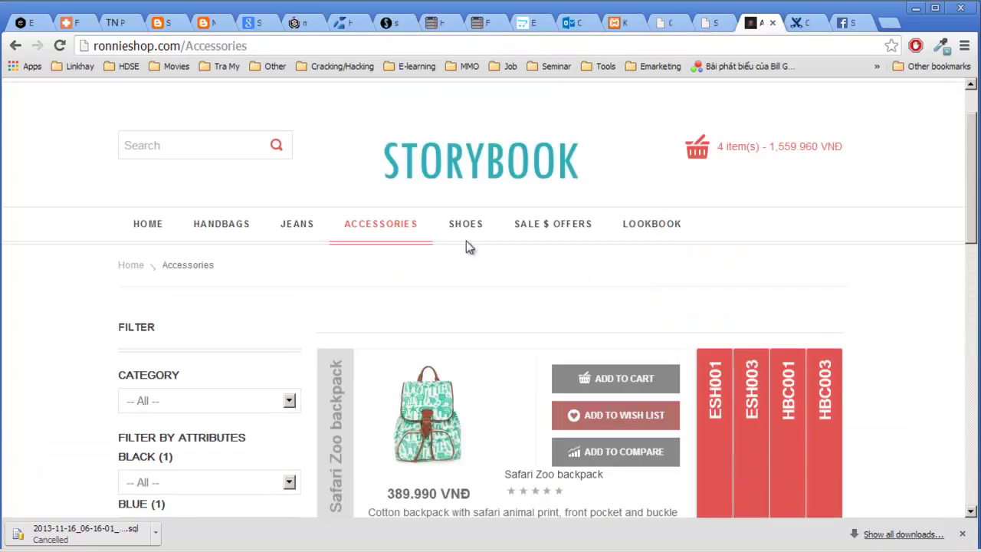
pyautogui.click(667, 22)
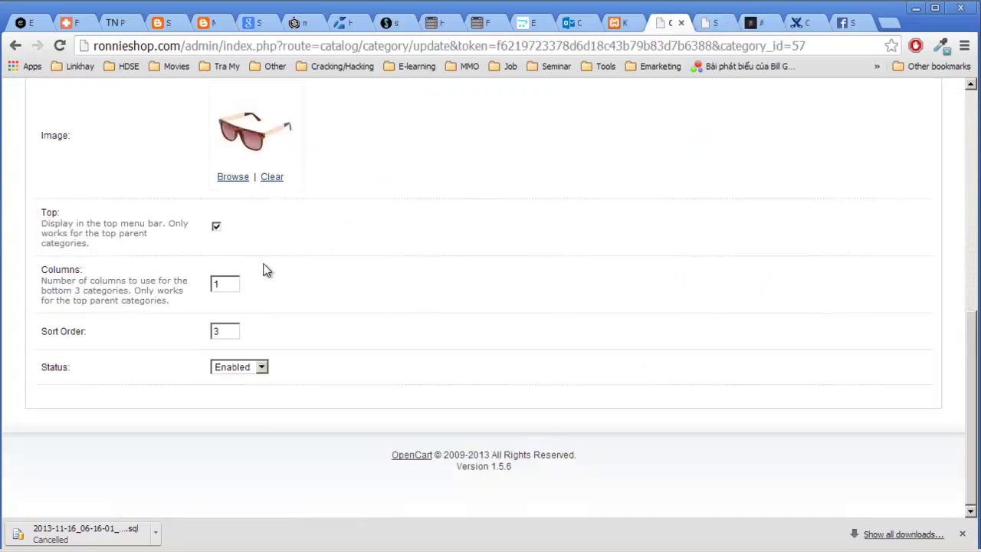
# Step: Save the Accessories category and reload its storefront page to check the top menu bar
pyautogui.scroll(6, 605, 280)
pyautogui.click(854, 195)
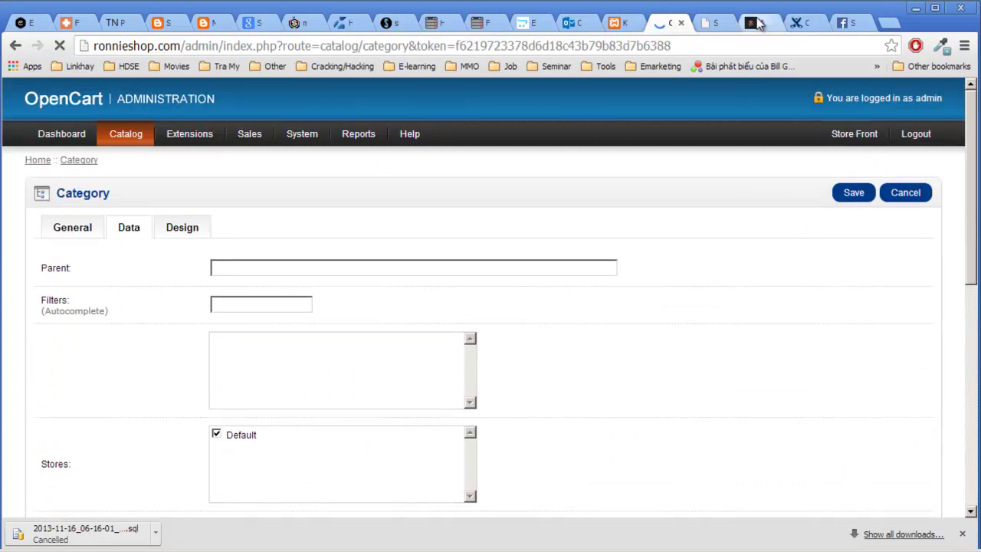
pyautogui.click(757, 24)
pyautogui.press('F5')
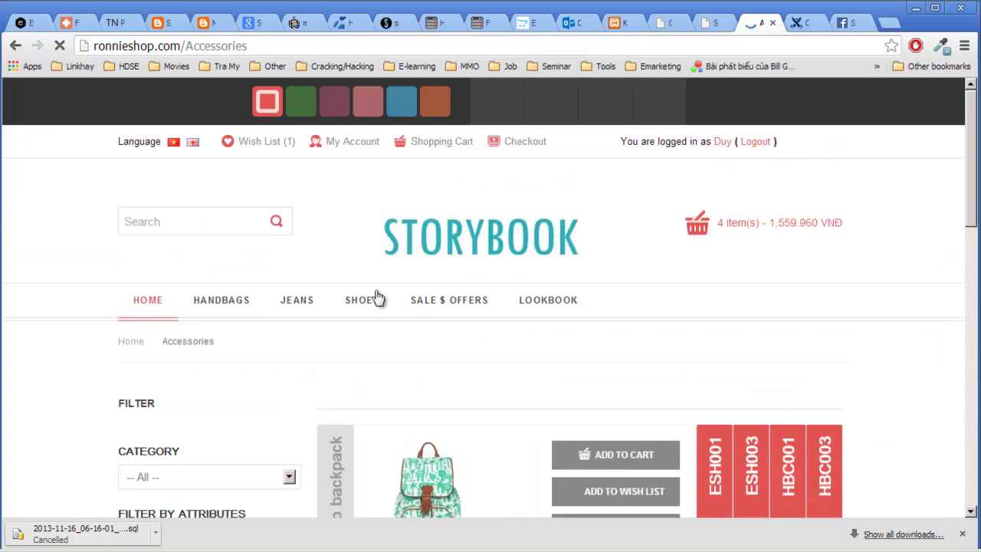
# Step: Look through the admin category list and reopen the Accessories category at its data settings
pyautogui.click(667, 23)
pyautogui.scroll(-5, 622, 256)
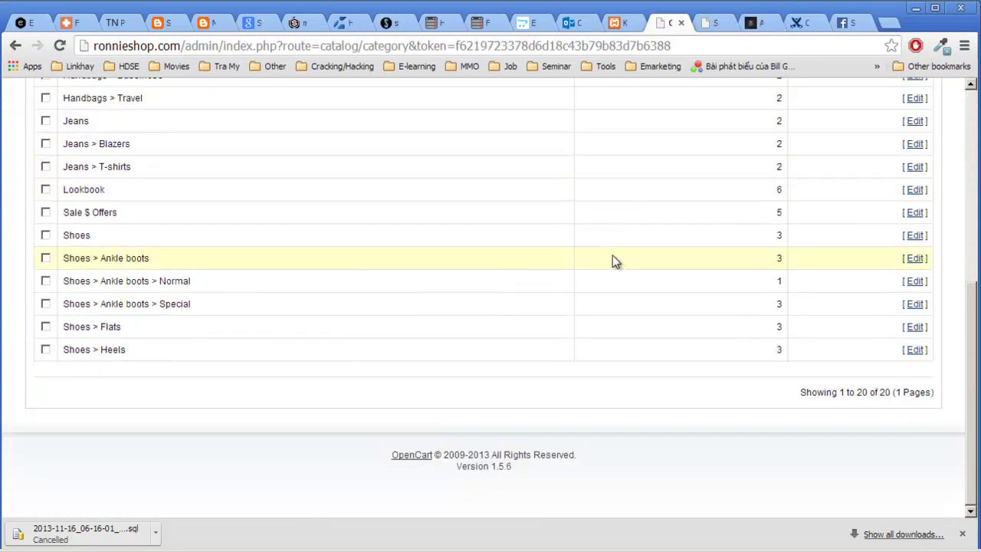
pyautogui.scroll(5, 325, 229)
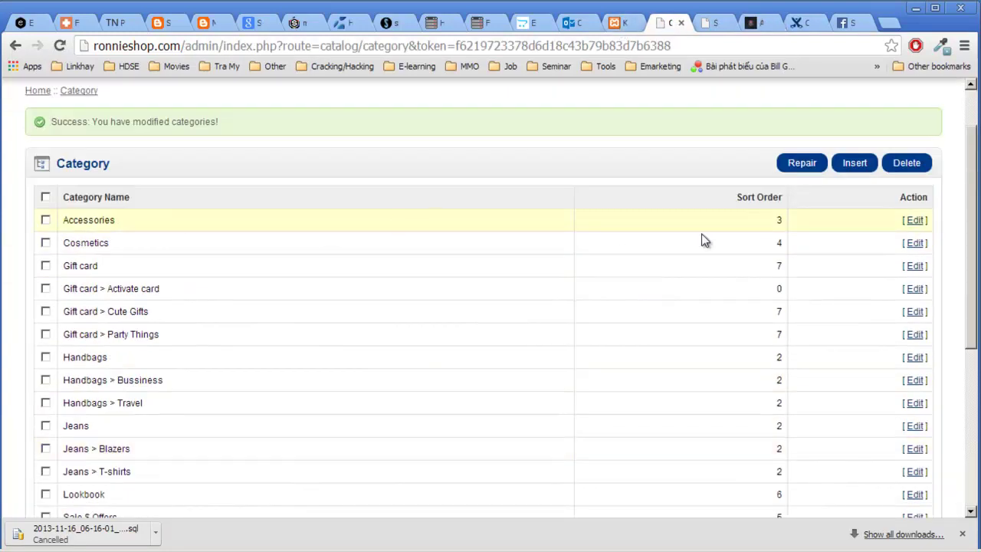
pyautogui.click(915, 221)
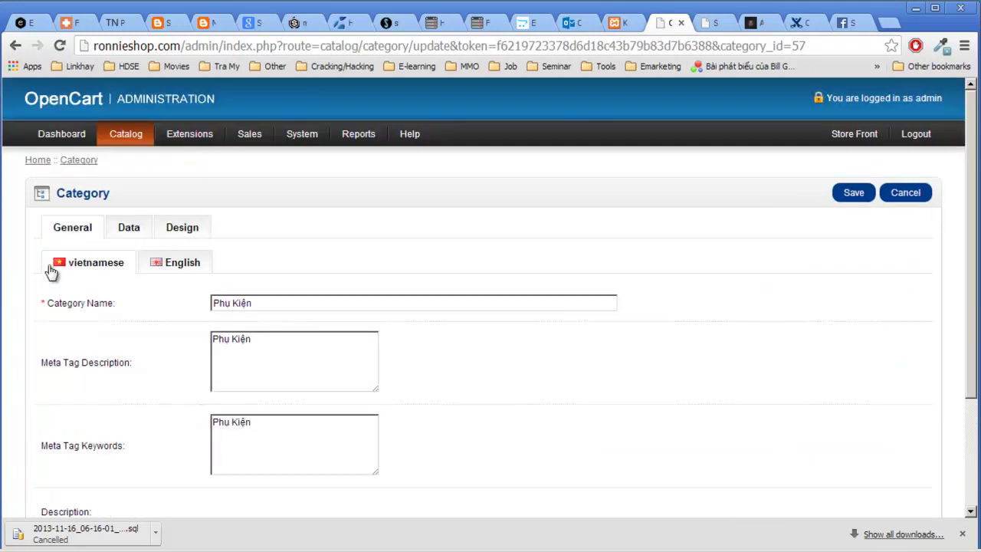
pyautogui.click(132, 228)
pyautogui.scroll(-5, 305, 291)
pyautogui.click(216, 266)
pyautogui.scroll(-1, 387, 335)
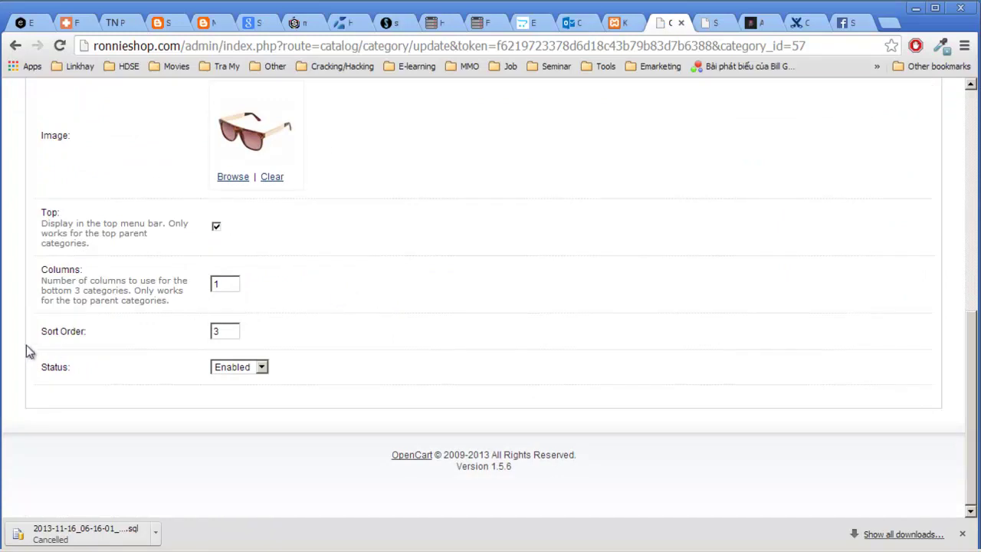
# Step: Examine the order of the storefront's top menu items against the Sort Order setting, reload the page, and return to the category form
pyautogui.click(197, 335)
pyautogui.click(755, 23)
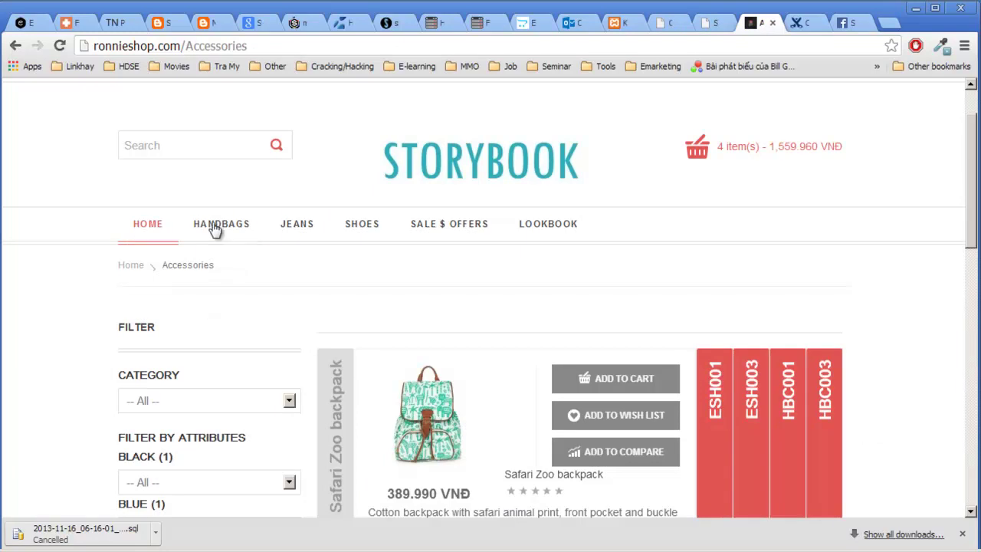
pyautogui.moveTo(310, 233)
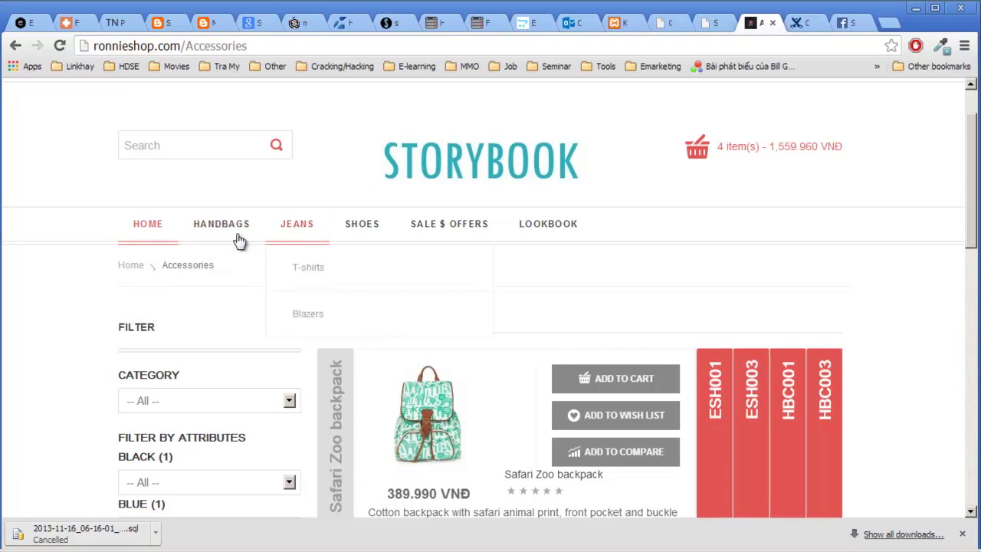
pyautogui.click(59, 46)
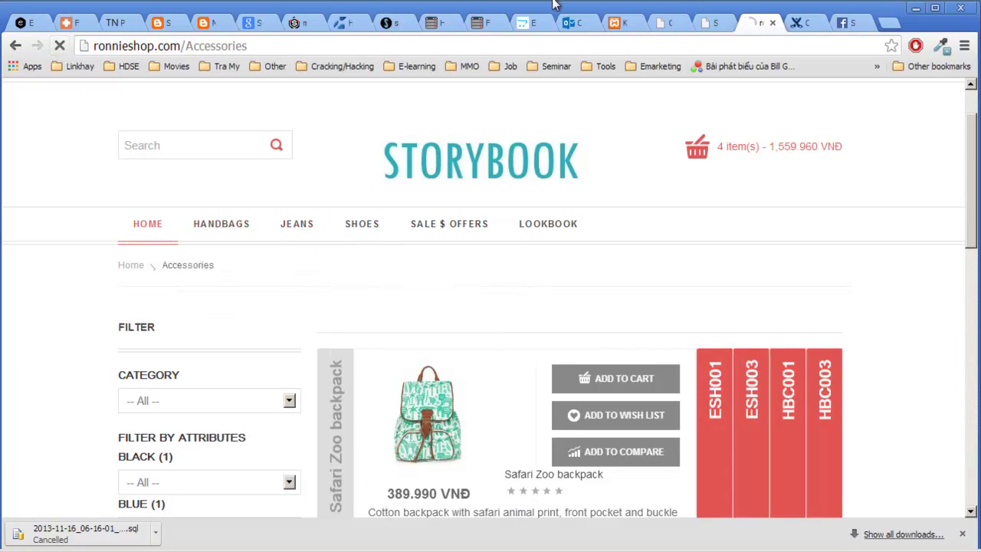
pyautogui.click(662, 23)
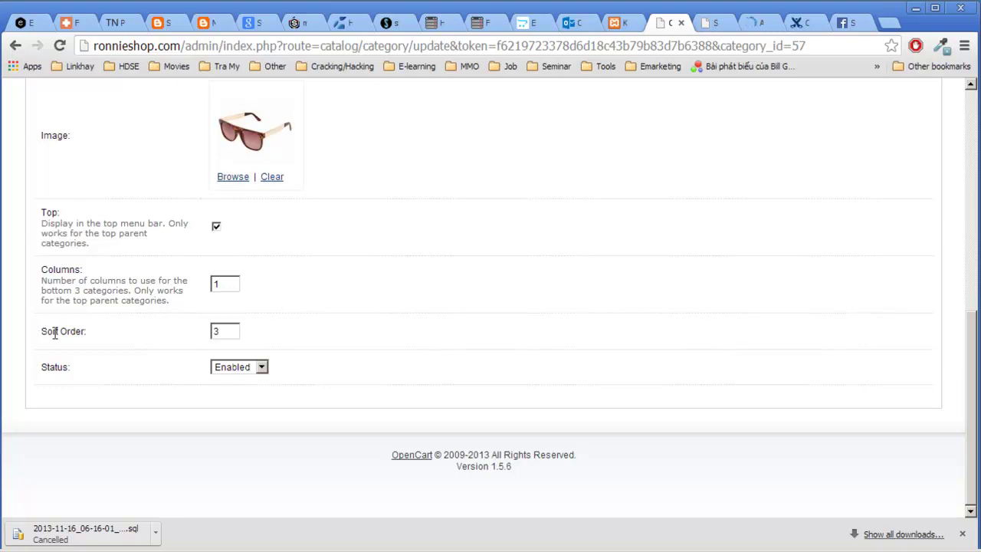
# Step: Examine the Accessories category's Sort Order value, its Status options and its Top setting
pyautogui.click(229, 331)
pyautogui.click(258, 346)
pyautogui.click(261, 367)
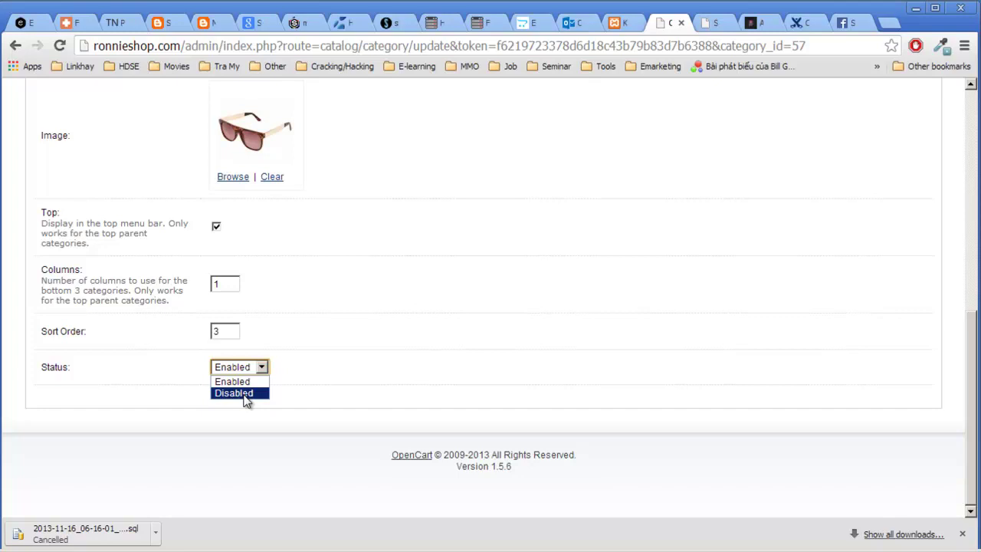
pyautogui.click(108, 385)
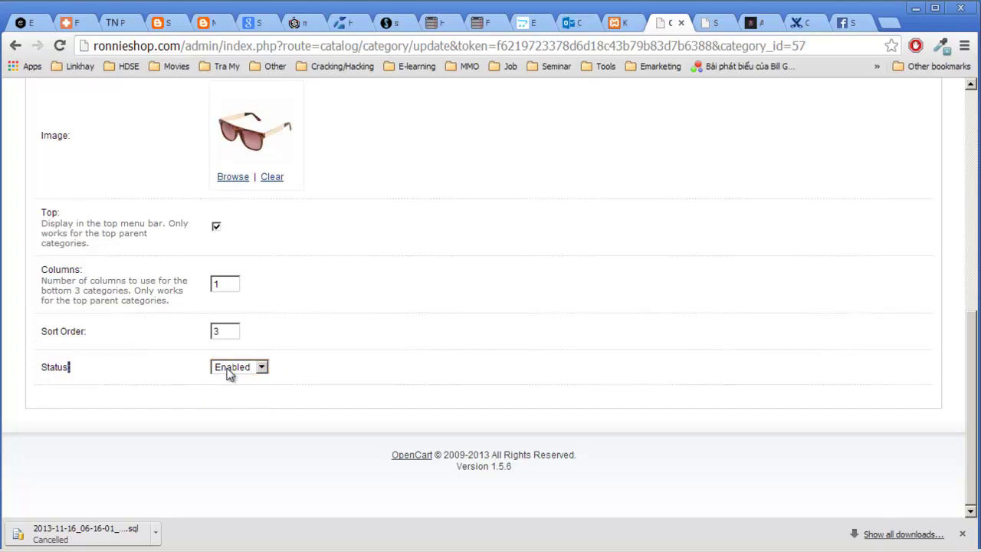
pyautogui.moveTo(42, 212); pyautogui.dragTo(77, 213)
pyautogui.click(246, 371)
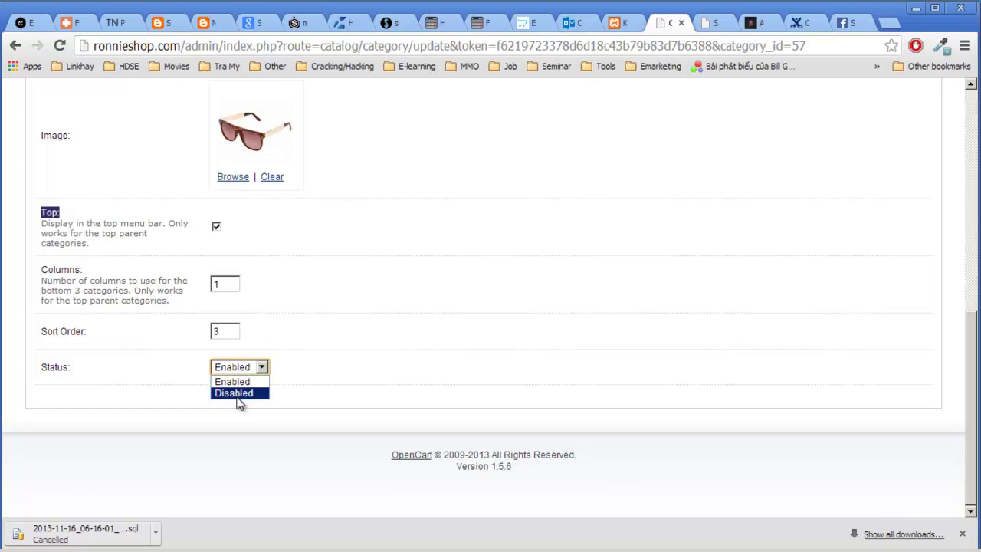
pyautogui.click(361, 366)
pyautogui.moveTo(42, 208); pyautogui.dragTo(69, 208)
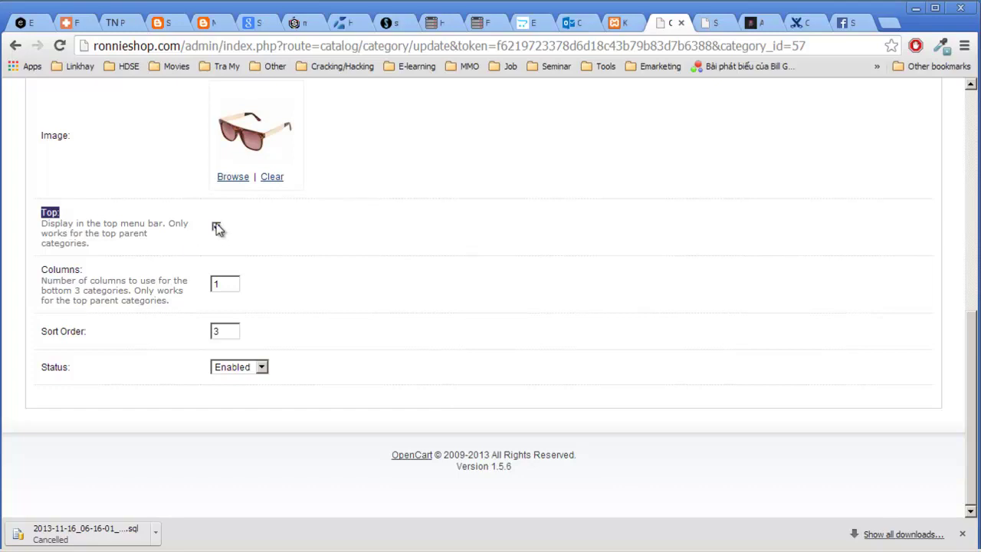
# Step: Compare the Accessories part of the storefront page's URL with the category's SEO Keyword setting
pyautogui.click(754, 23)
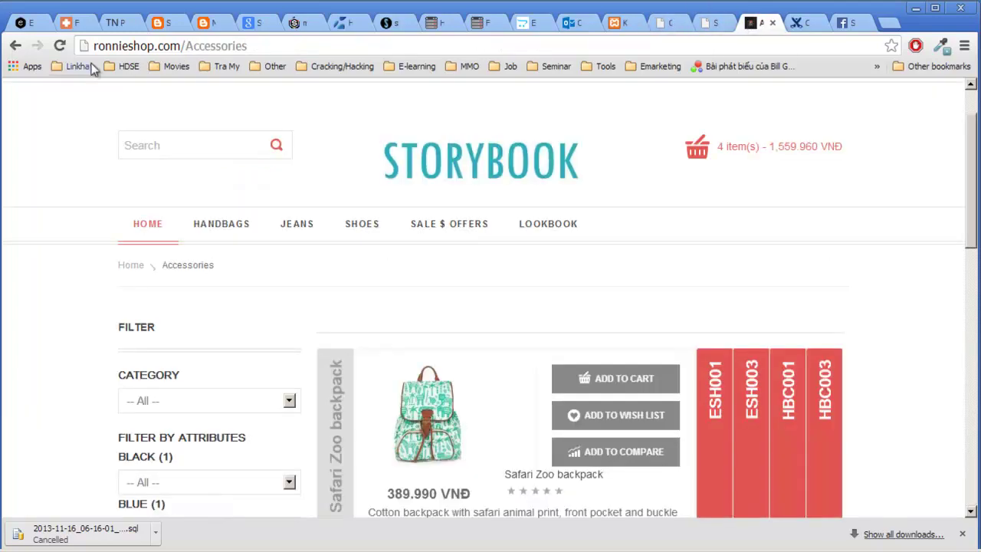
pyautogui.moveTo(186, 46); pyautogui.dragTo(276, 43)
pyautogui.click(184, 46)
pyautogui.moveTo(184, 46); pyautogui.dragTo(293, 43)
pyautogui.click(186, 46)
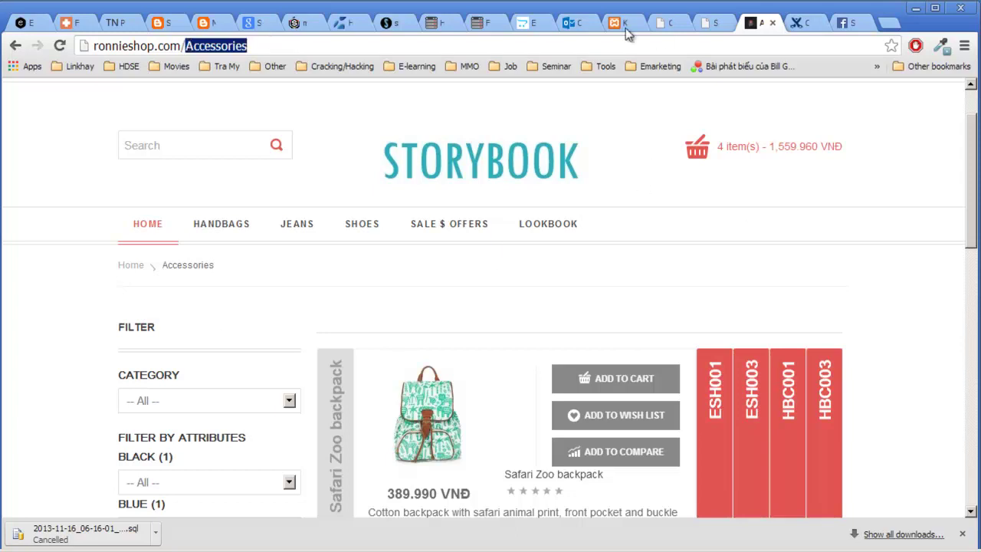
pyautogui.click(669, 23)
pyautogui.scroll(1, 467, 207)
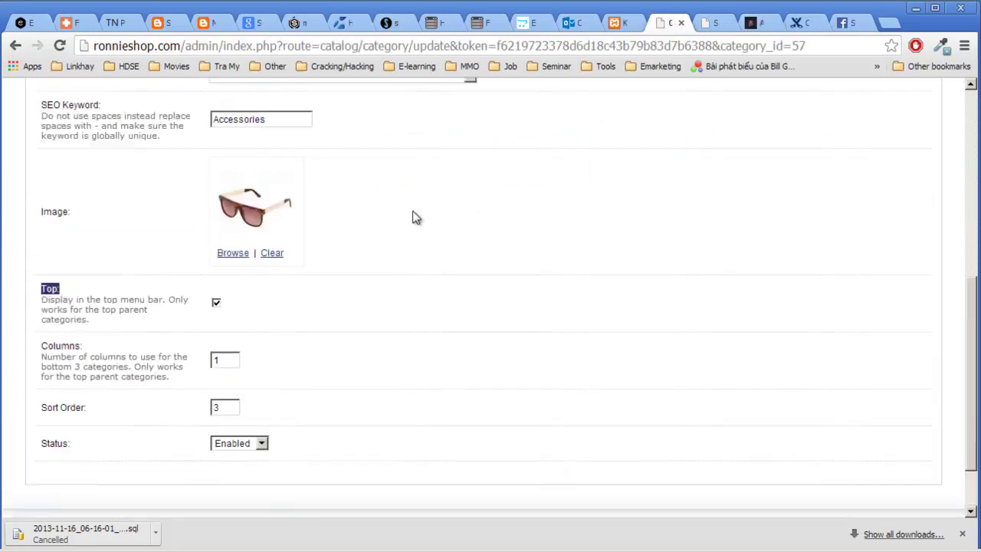
pyautogui.click(514, 311)
# Step: Examine the Layout Override options for the Default store in the category's design settings, and cancel the category form
pyautogui.scroll(5, 514, 311)
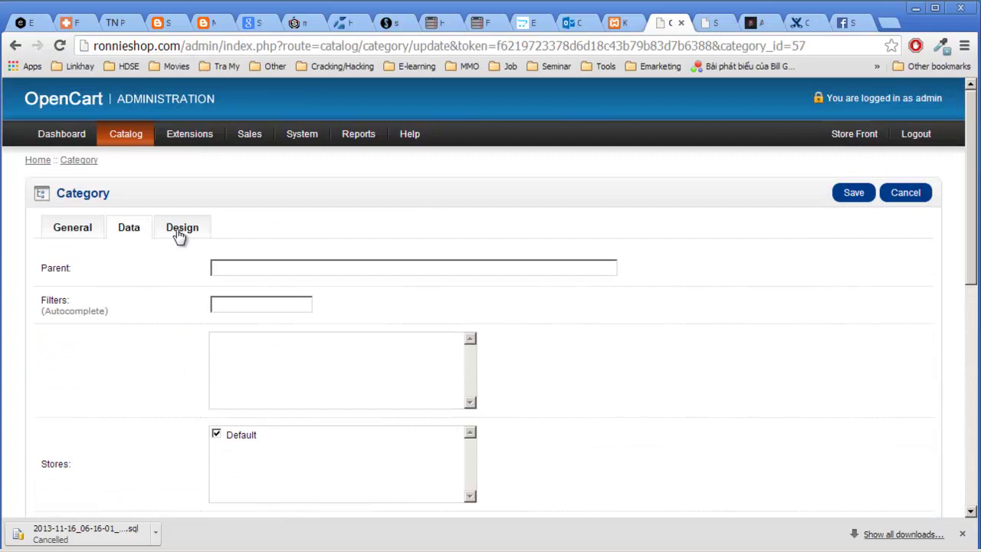
pyautogui.click(181, 228)
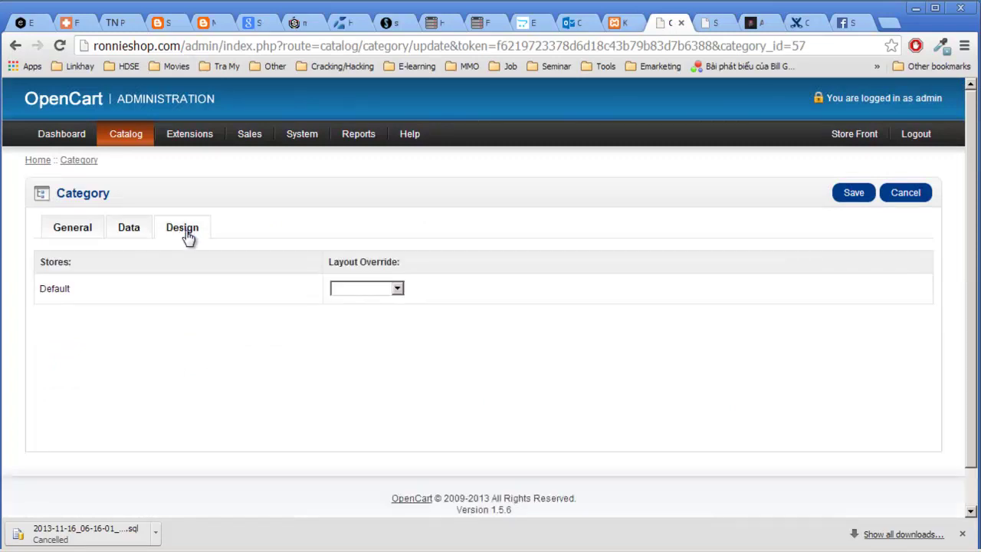
pyautogui.scroll(-1, 190, 244)
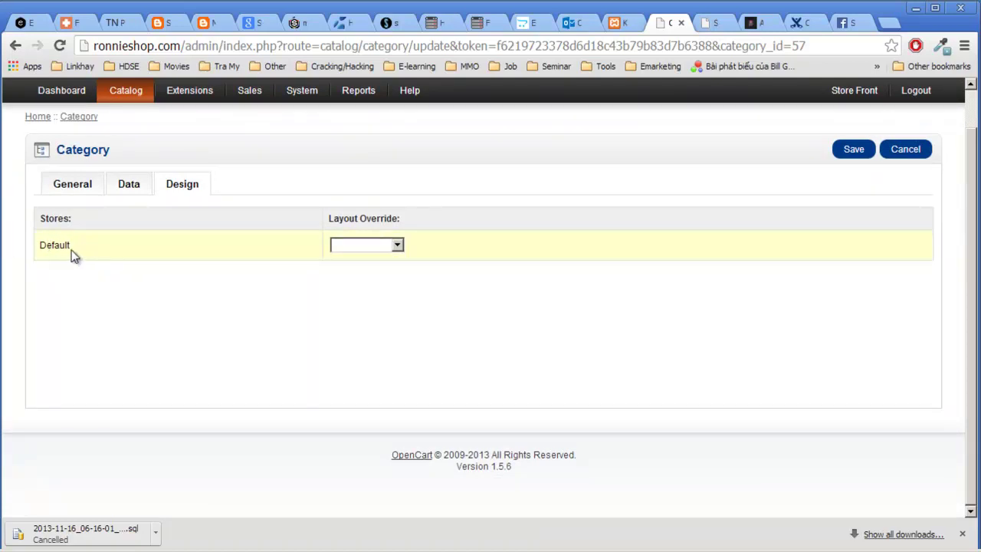
pyautogui.click(370, 250)
pyautogui.click(404, 243)
pyautogui.click(405, 244)
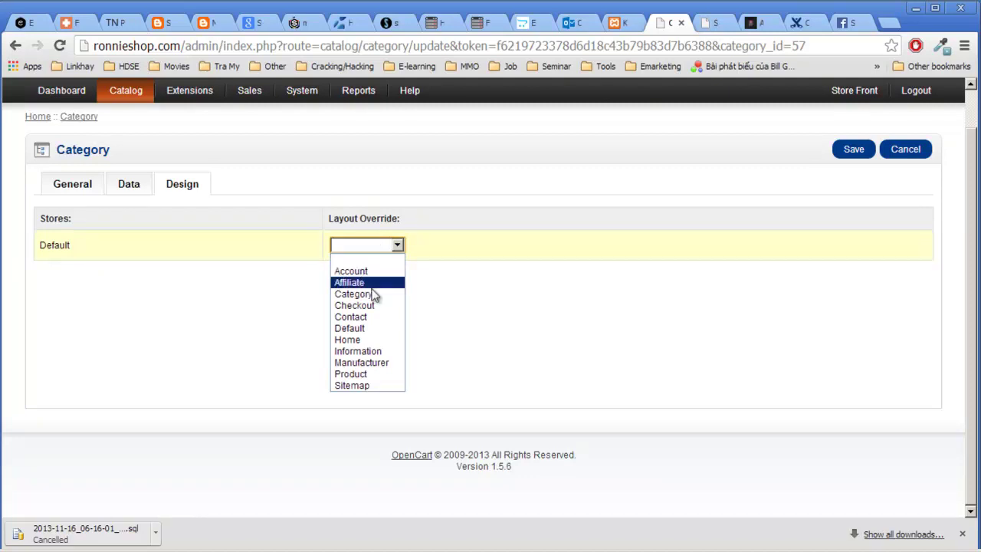
pyautogui.click(347, 339)
pyautogui.click(368, 245)
pyautogui.click(371, 259)
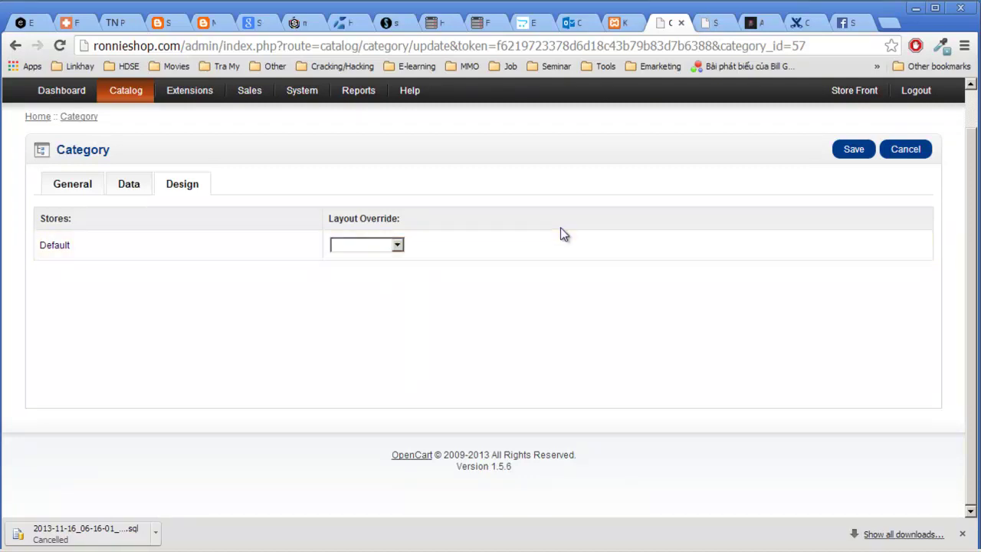
pyautogui.click(84, 191)
pyautogui.click(907, 151)
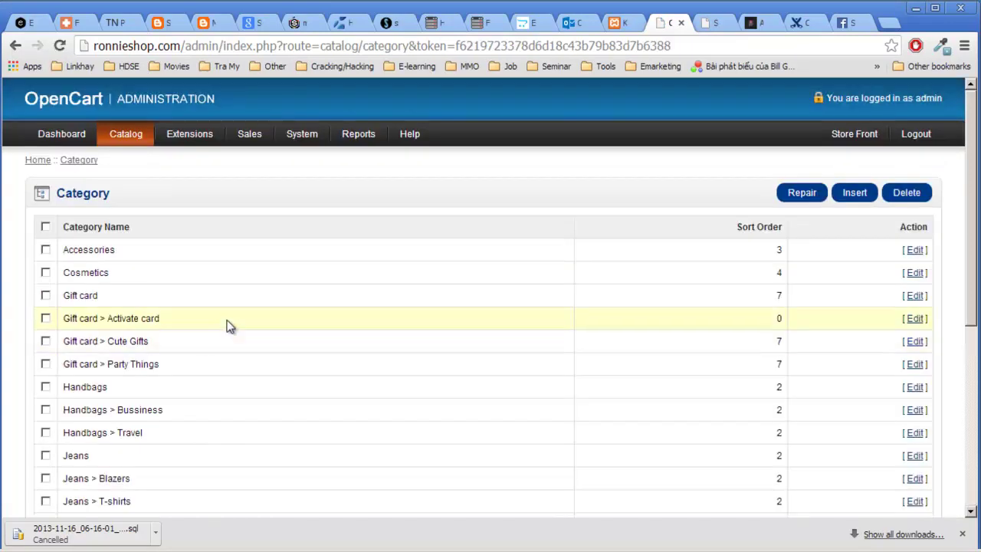
# Step: Mark the Gift card > Activate card entry in the category list and examine its parent and child names
pyautogui.scroll(-2, 240, 324)
pyautogui.scroll(1, 240, 325)
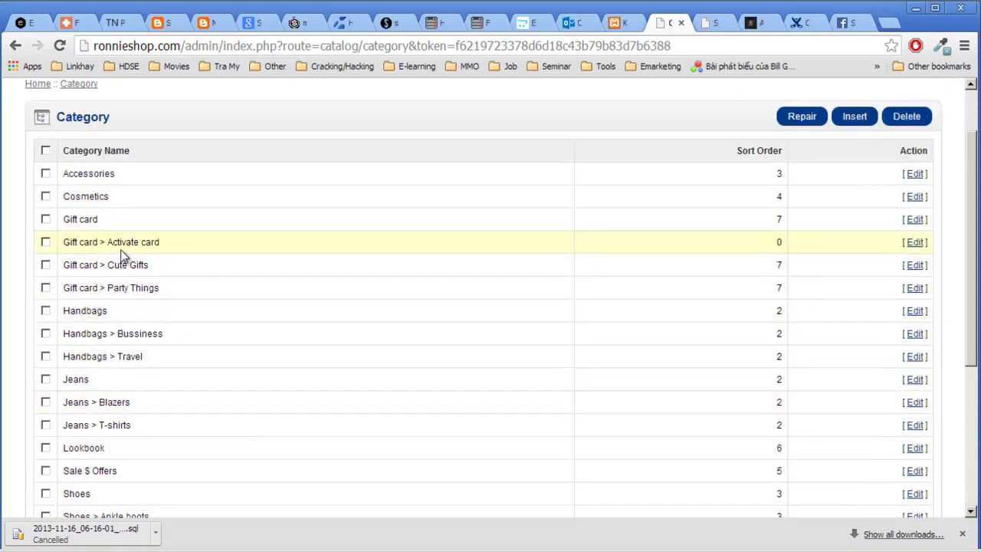
pyautogui.click(46, 242)
pyautogui.moveTo(107, 243); pyautogui.dragTo(169, 243)
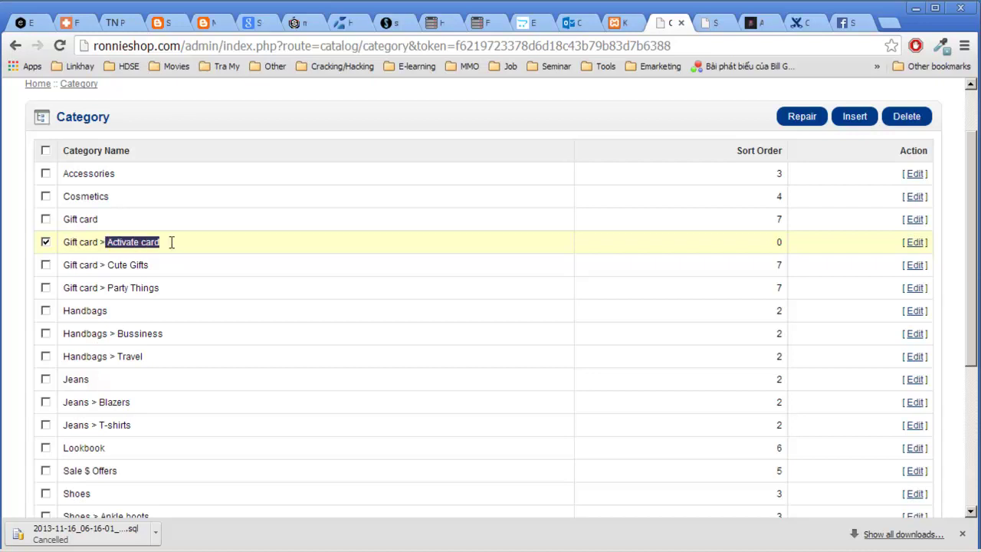
pyautogui.moveTo(64, 243); pyautogui.dragTo(97, 241)
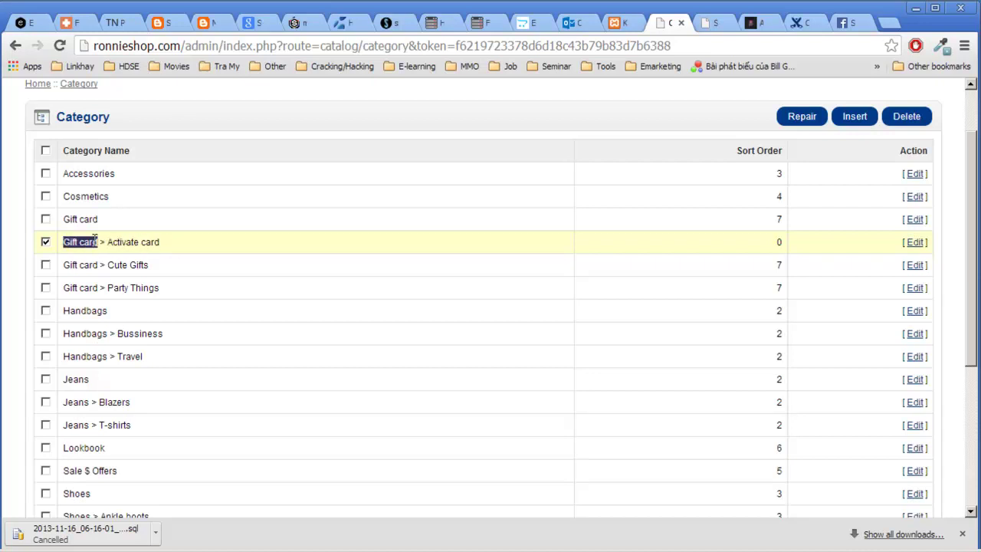
pyautogui.click(187, 243)
pyautogui.moveTo(108, 242); pyautogui.dragTo(170, 244)
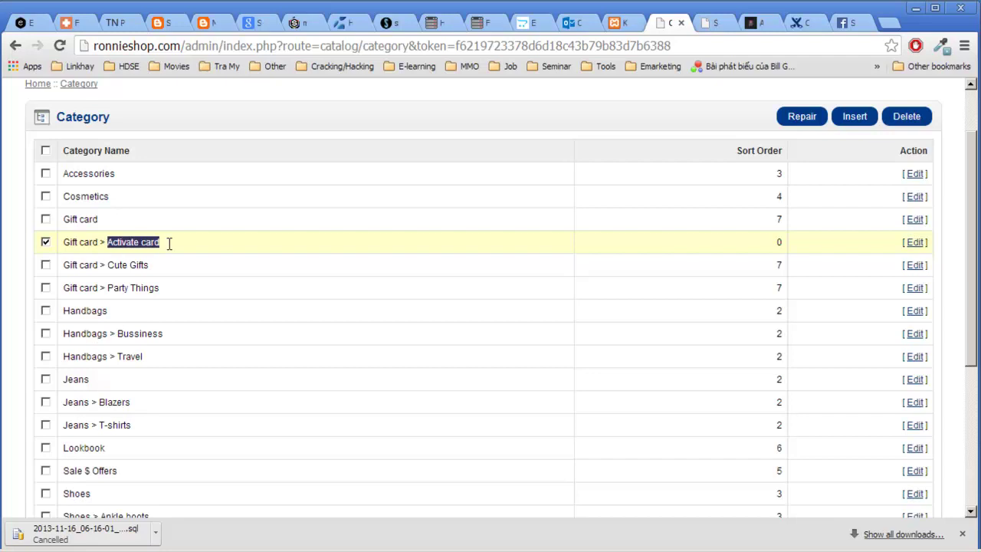
pyautogui.moveTo(65, 242); pyautogui.dragTo(96, 242)
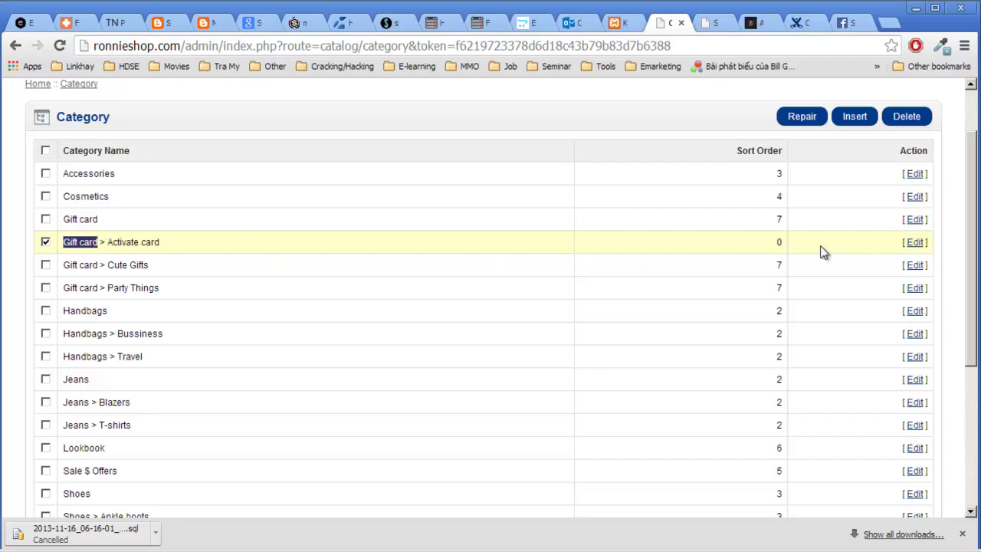
# Step: Open the Activate card category for editing and examine the Parent field in its data settings
pyautogui.click(914, 242)
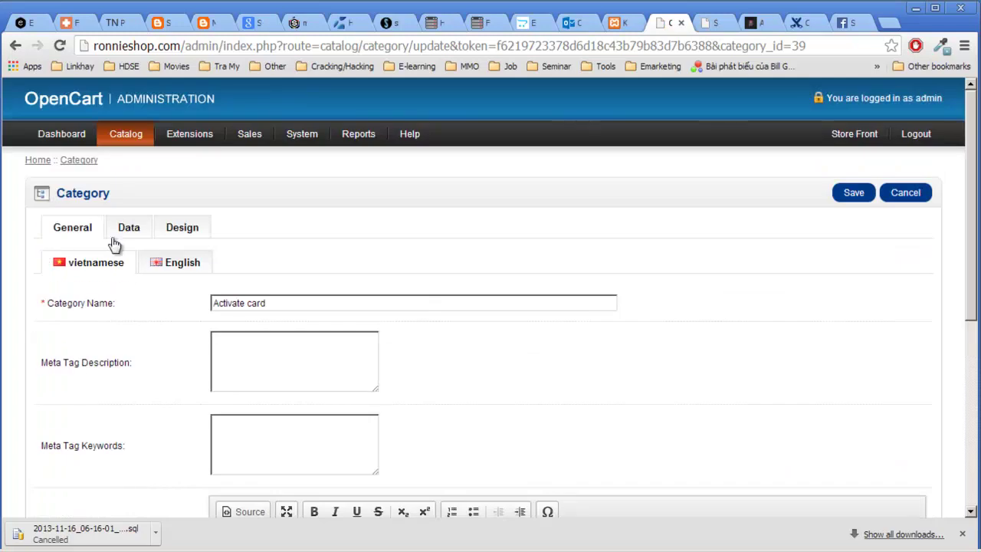
pyautogui.click(126, 234)
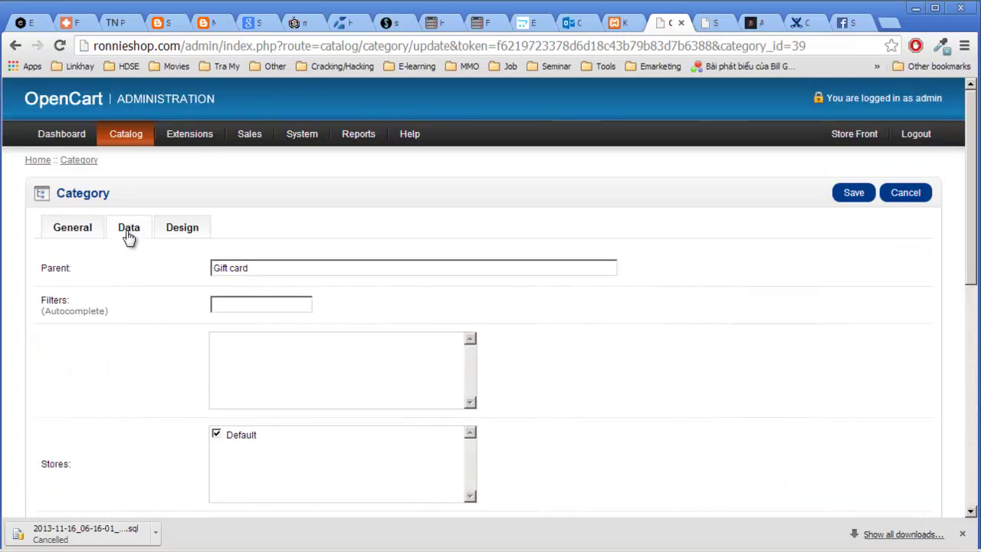
pyautogui.scroll(-2, 48, 121)
pyautogui.moveTo(48, 115); pyautogui.dragTo(299, 115)
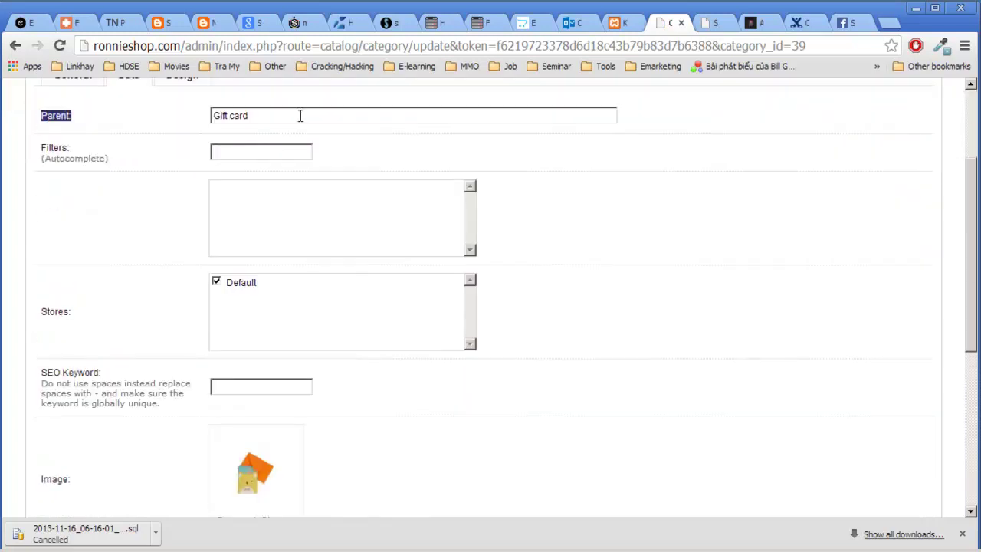
pyautogui.scroll(2, 281, 294)
pyautogui.moveTo(269, 265); pyautogui.dragTo(202, 263)
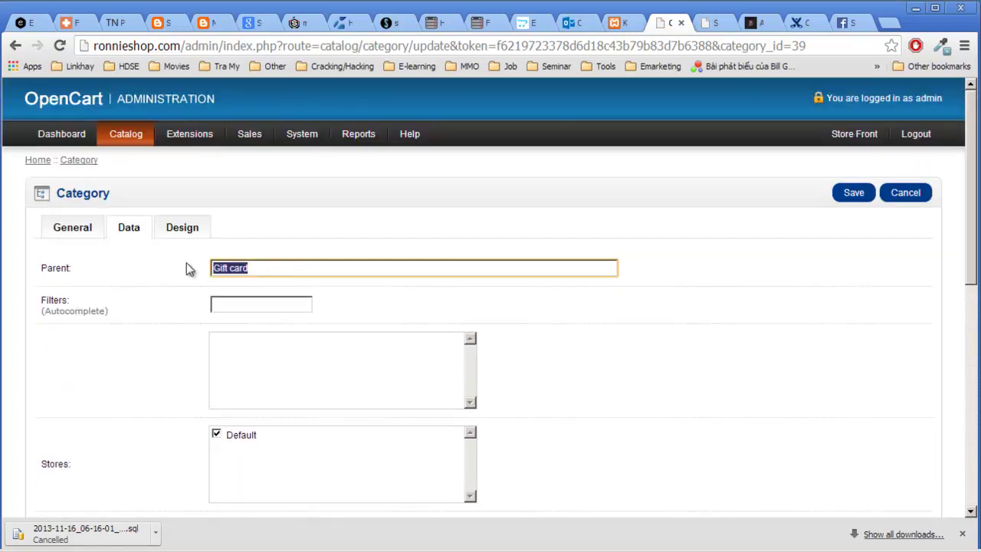
pyautogui.moveTo(285, 268); pyautogui.dragTo(110, 269)
# Step: Review the Activate card category's remaining data, design and general settings, cancel the form, and look through the category list
pyautogui.scroll(-5, 126, 289)
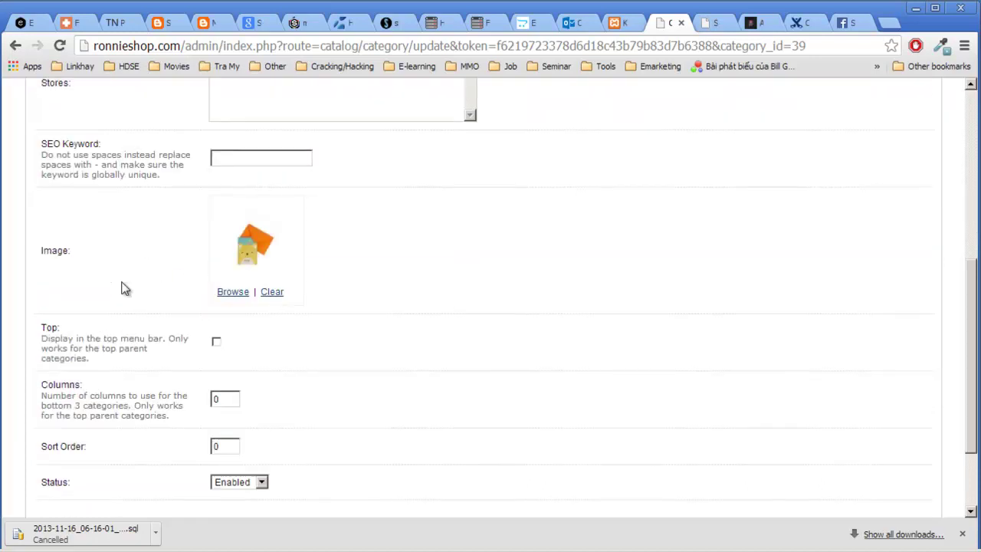
pyautogui.scroll(5, 125, 289)
pyautogui.click(182, 228)
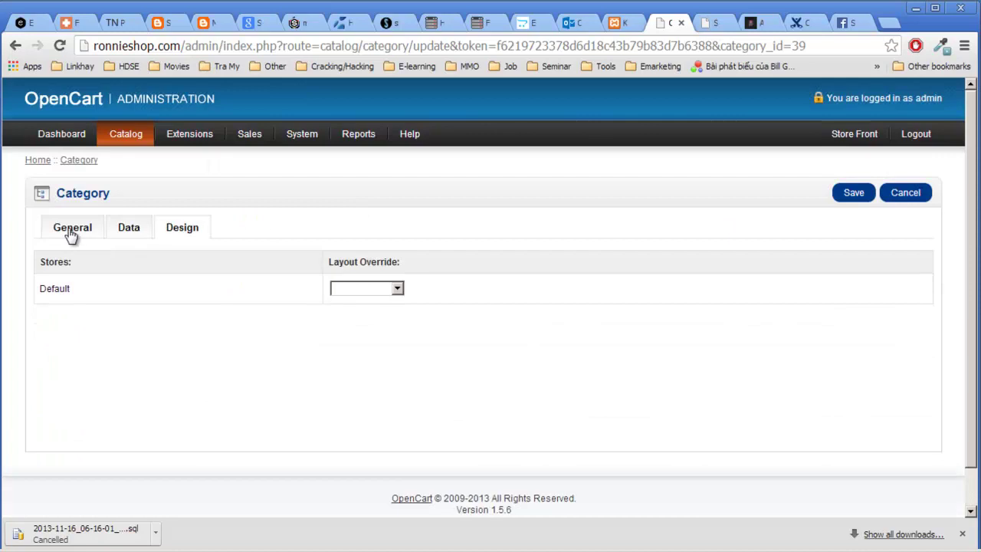
pyautogui.click(70, 230)
pyautogui.click(924, 195)
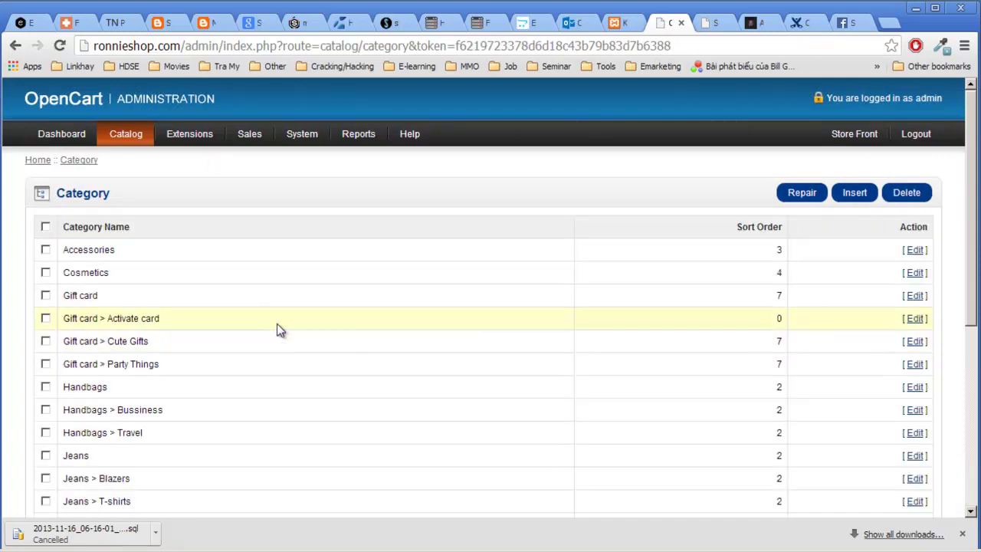
pyautogui.scroll(-5, 279, 329)
pyautogui.scroll(4, 260, 359)
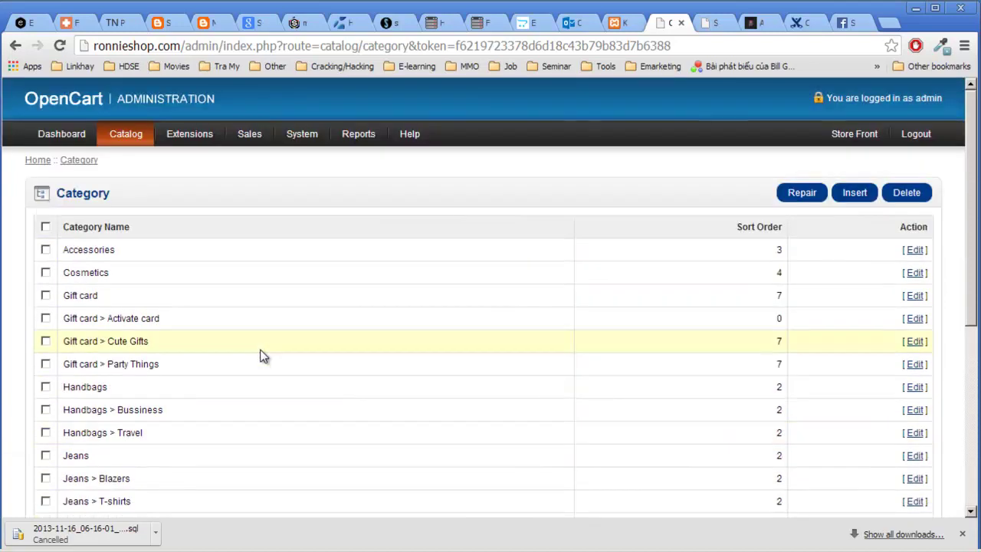